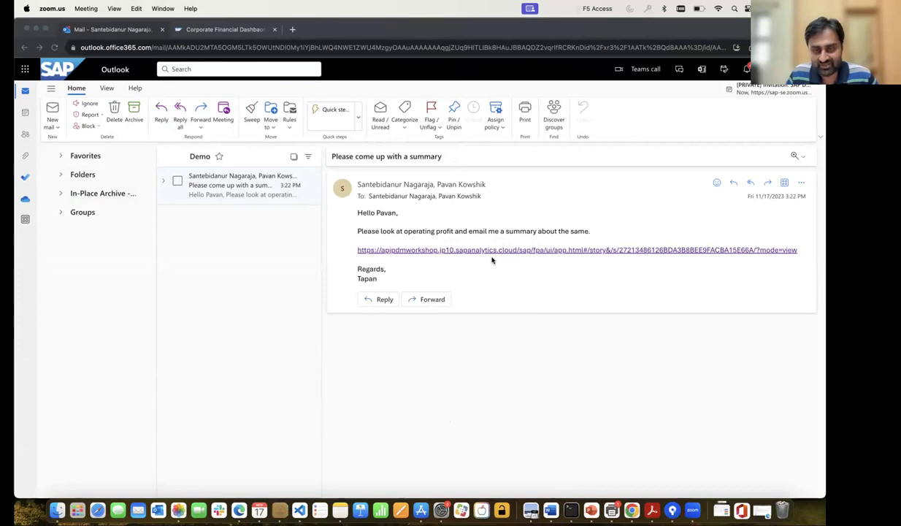
pyautogui.click(231, 32)
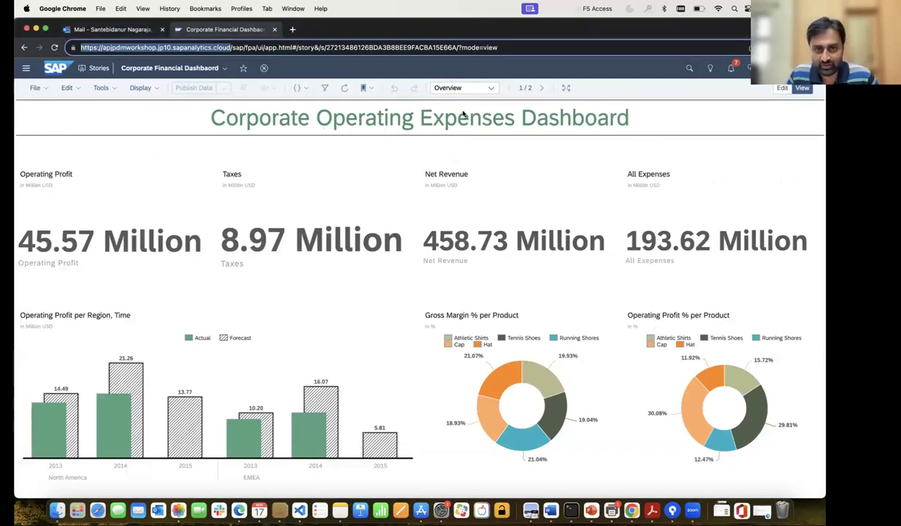
pyautogui.click(488, 89)
pyautogui.click(462, 116)
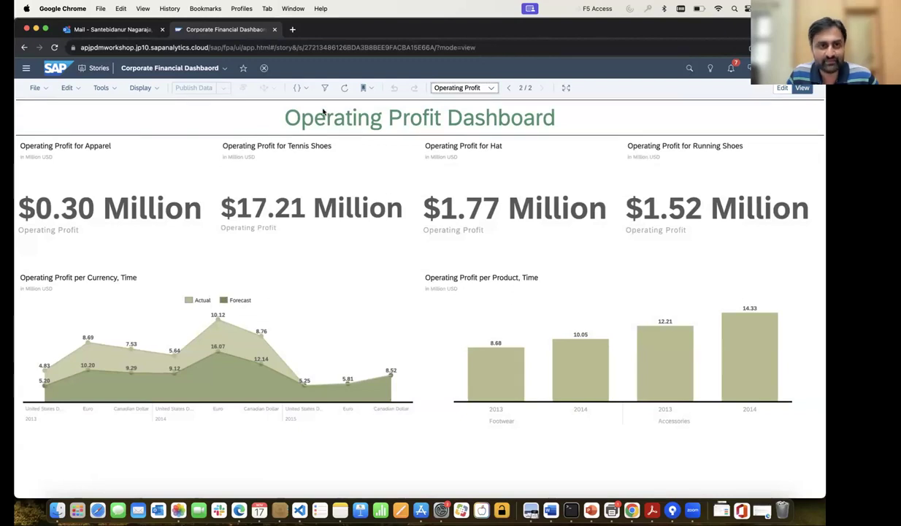
pyautogui.click(487, 88)
pyautogui.click(463, 103)
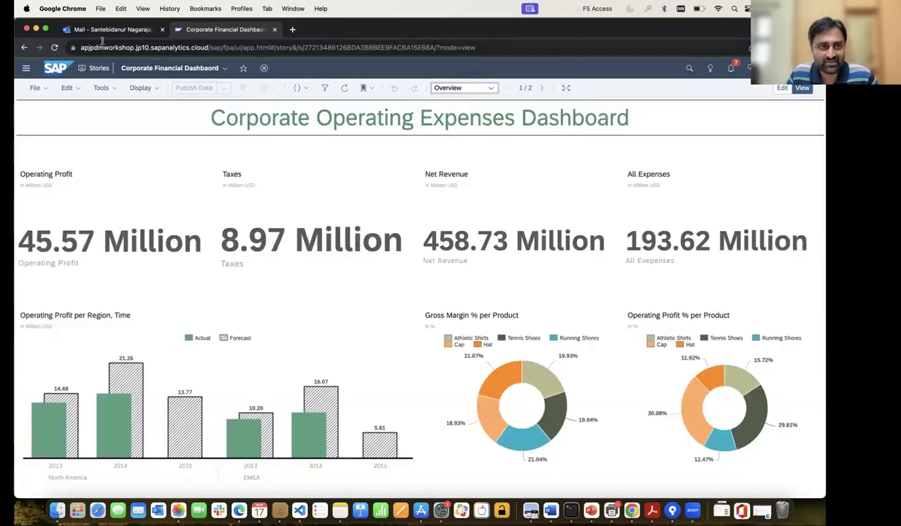
pyautogui.click(99, 33)
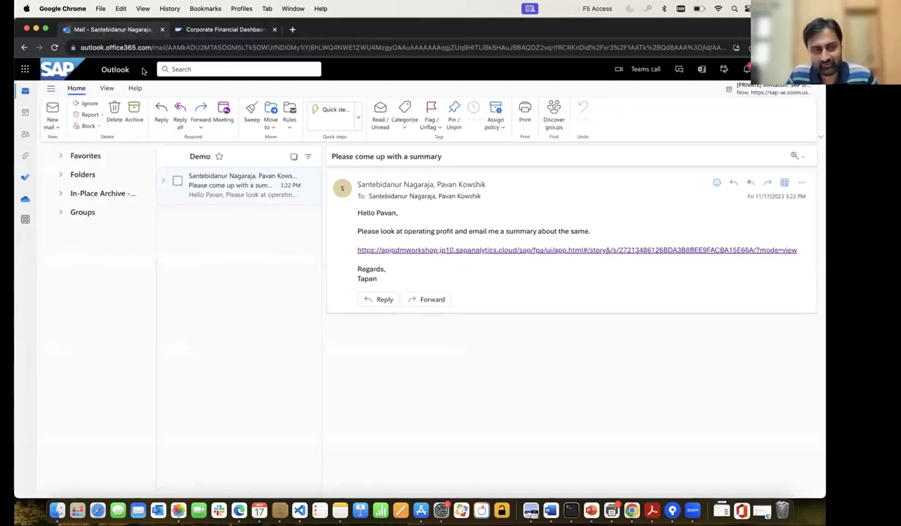
# Start a new message and sign in to the SAP Analytics Cloud add-in with the pasted tenant URL
pyautogui.click(52, 110)
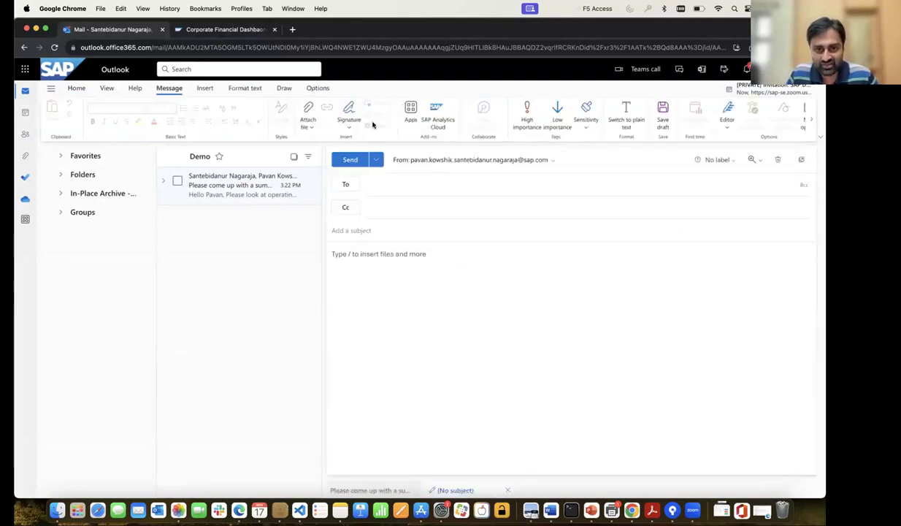
pyautogui.click(436, 116)
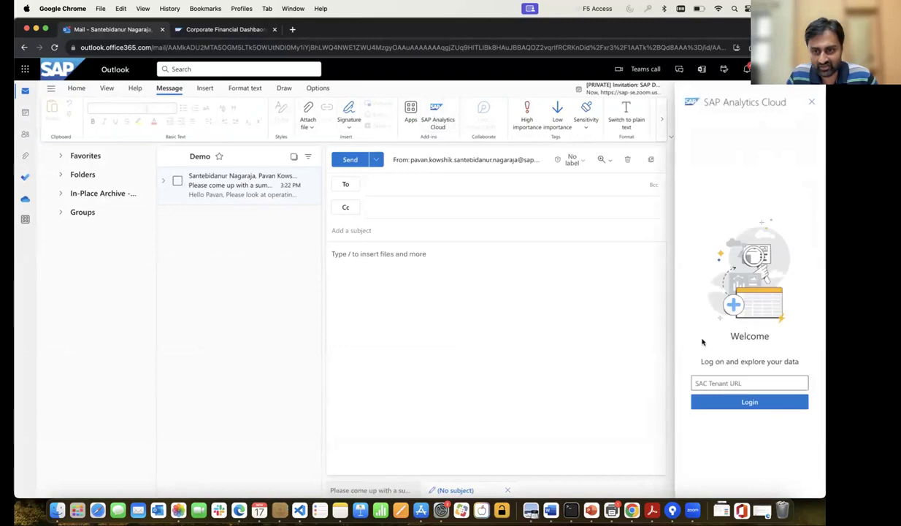
pyautogui.click(718, 383)
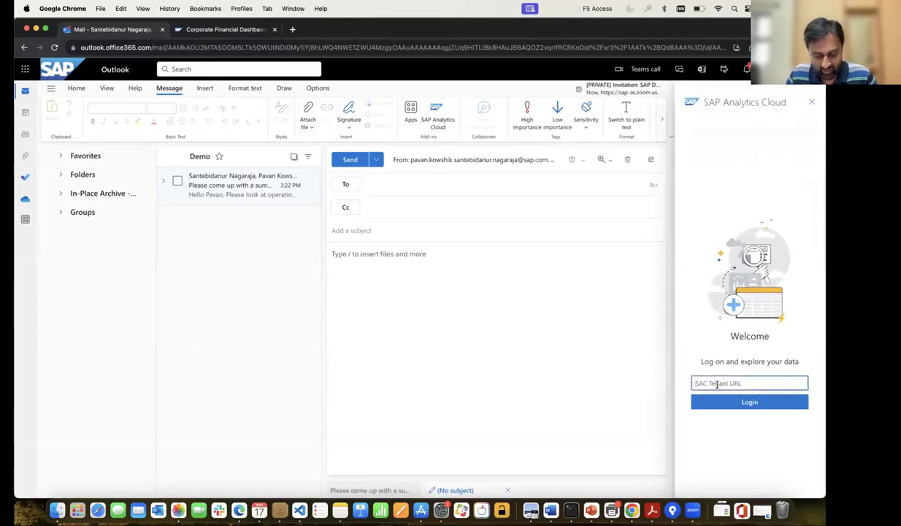
pyautogui.write('https://apjpdmworkshop.jp10.sapanalytics.cloud/')
pyautogui.click(738, 400)
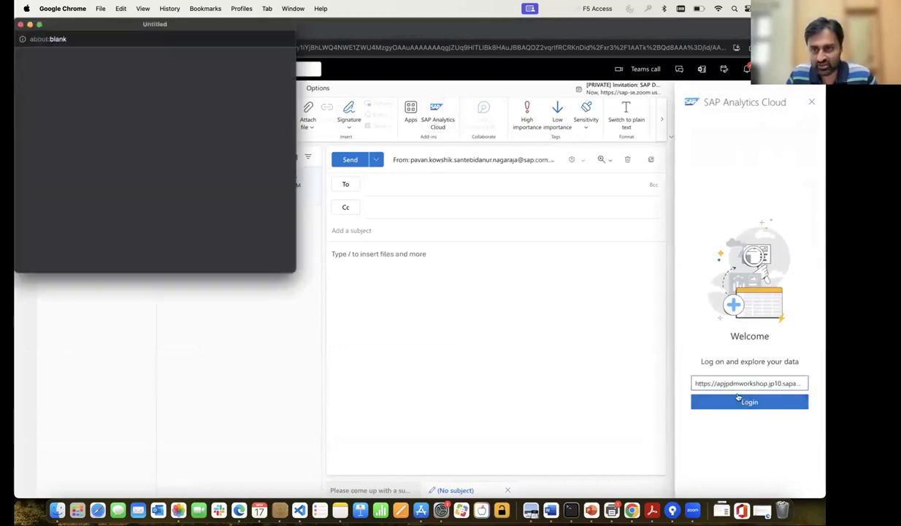
# Search 'Corporate' and load the Corporate Financial Dashboard's Operating Profit per Region, Time widget
pyautogui.click(684, 173)
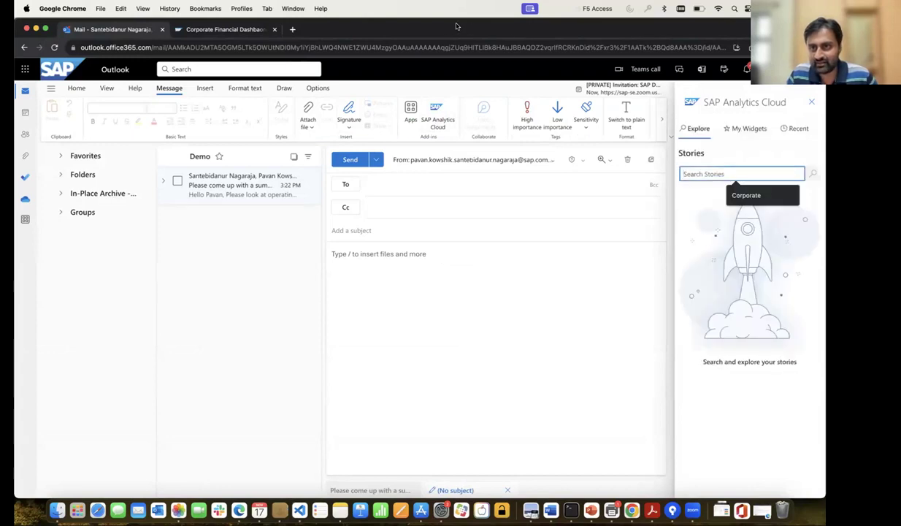
pyautogui.click(726, 192)
pyautogui.press('Return')
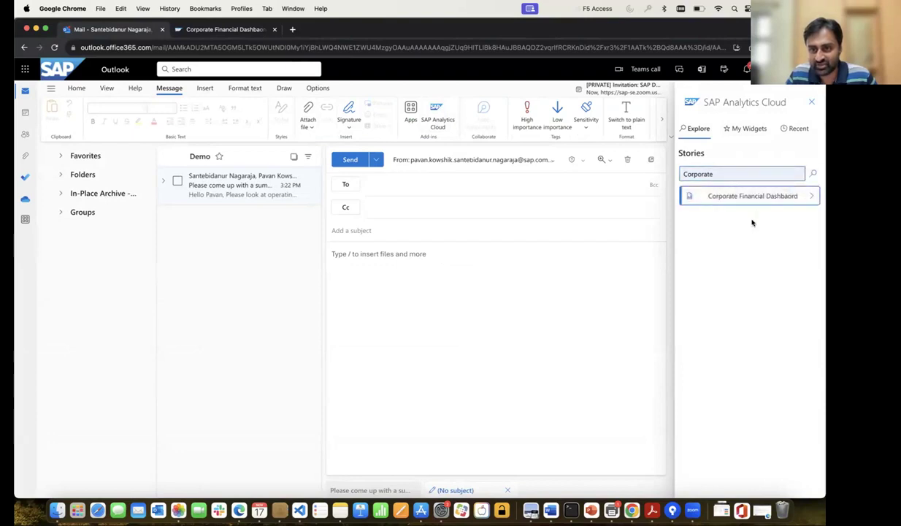
pyautogui.click(753, 207)
pyautogui.click(742, 180)
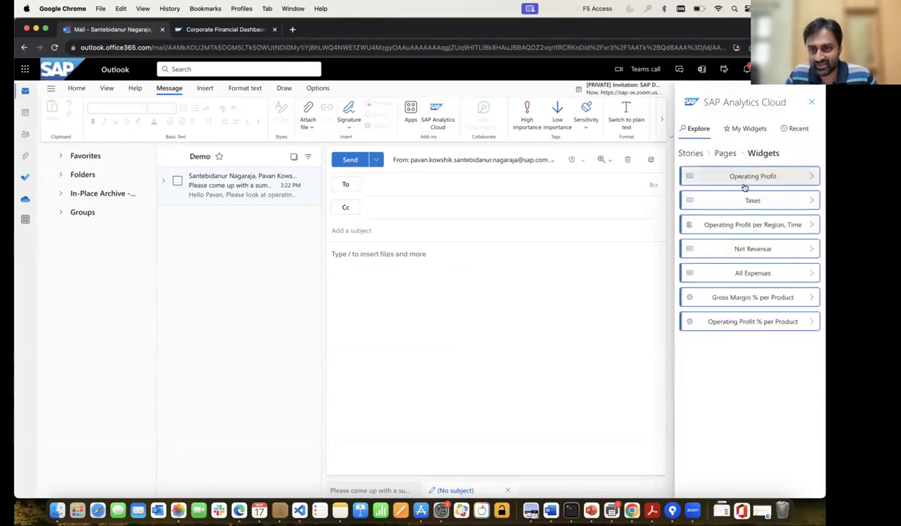
pyautogui.click(756, 226)
pyautogui.click(468, 262)
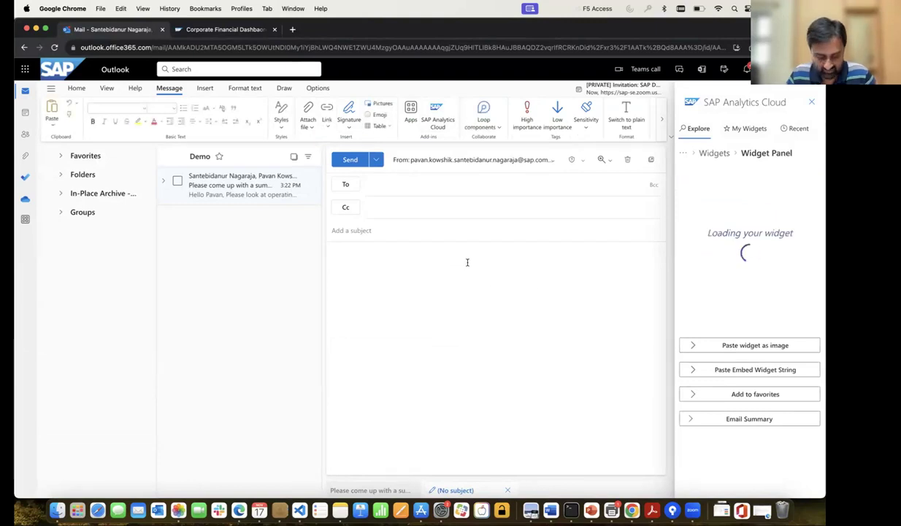
# Send 'check this' with the embedded widget link to a suggested contact, without a subject
pyautogui.write('check')
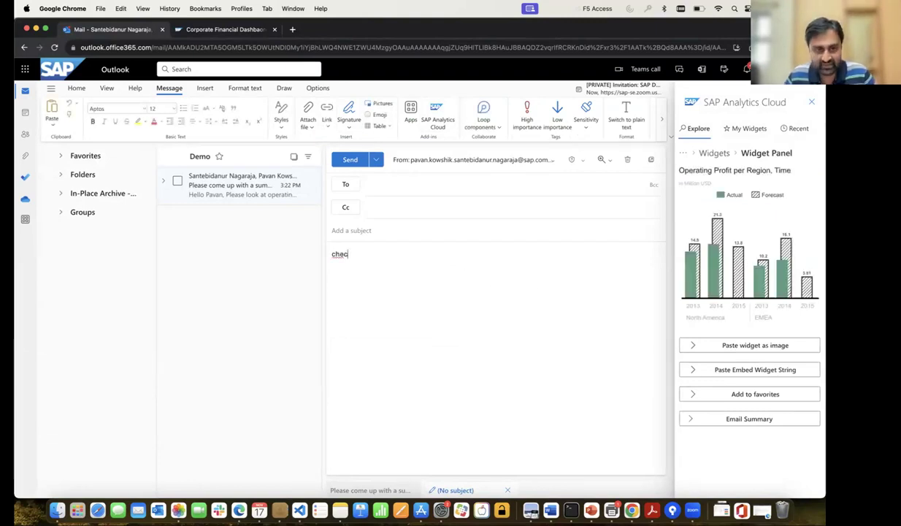
pyautogui.write(' this')
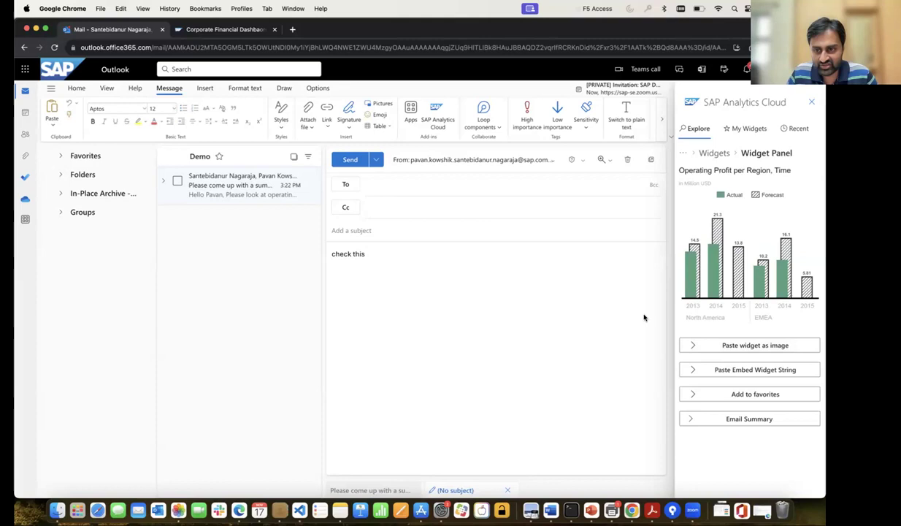
pyautogui.click(746, 370)
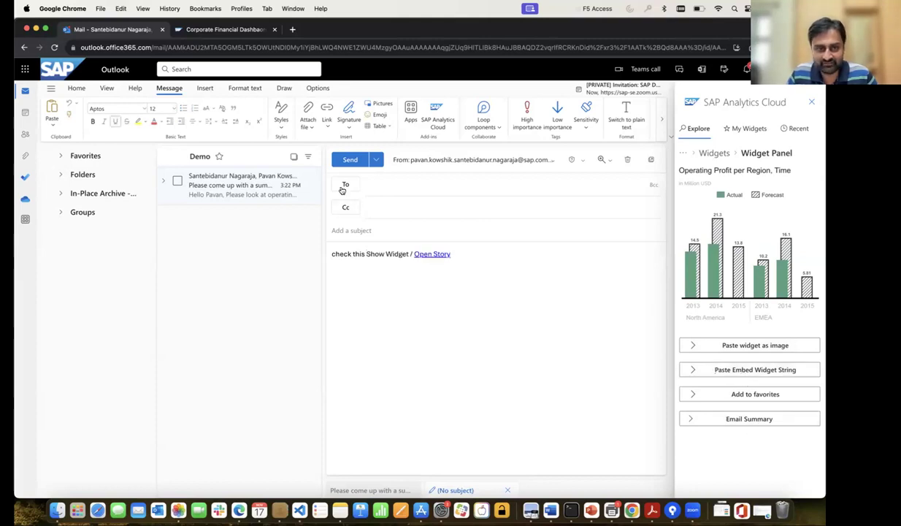
pyautogui.click(365, 184)
pyautogui.write('p')
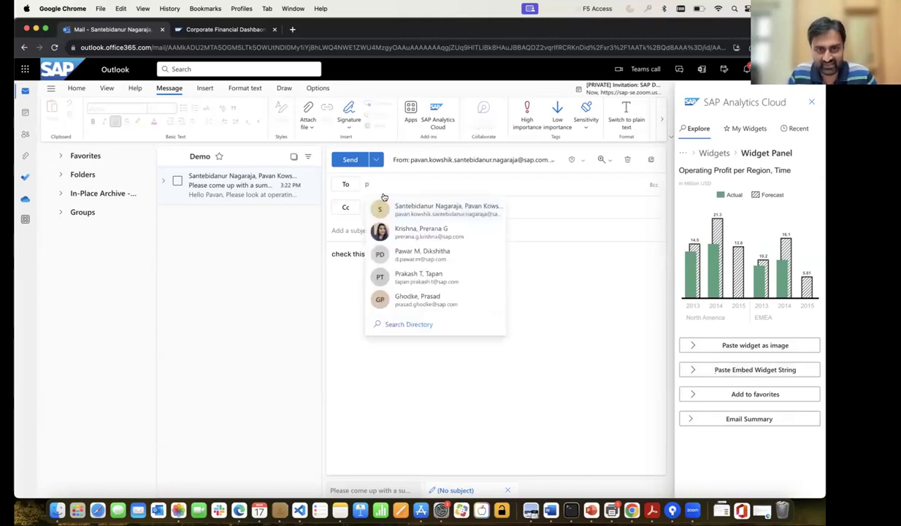
pyautogui.click(398, 207)
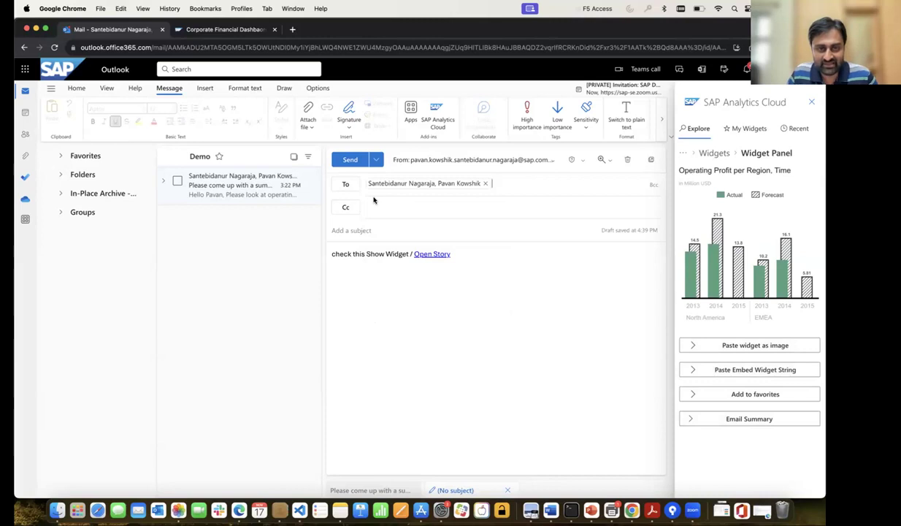
pyautogui.click(335, 160)
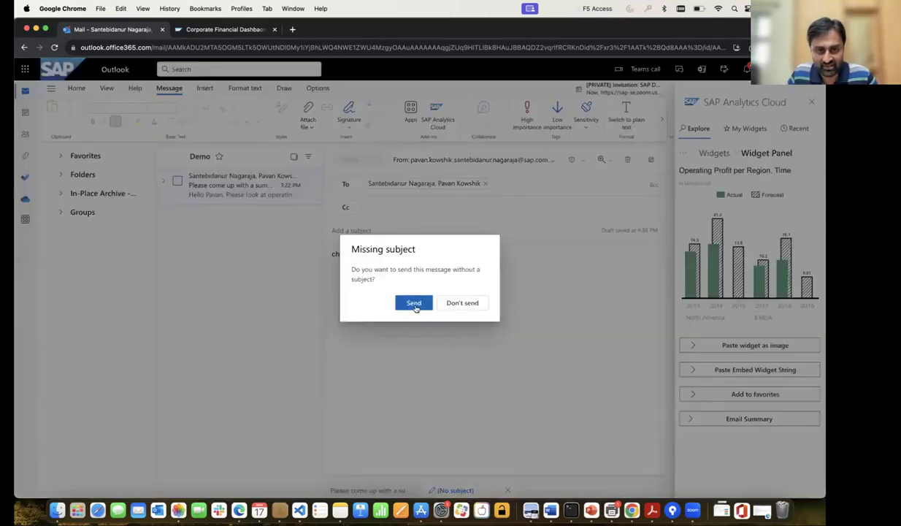
pyautogui.click(414, 303)
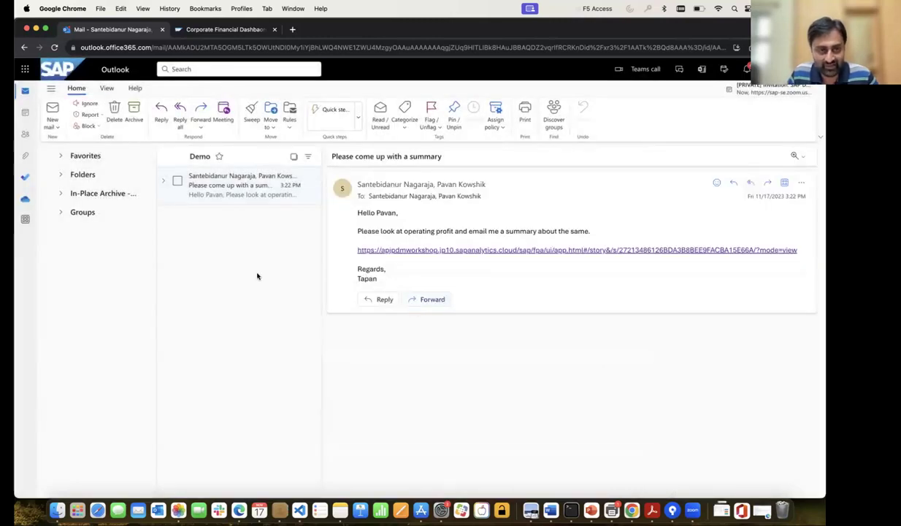
# Open the sent no-subject message, preview its widget chart and filter it to North America
pyautogui.click(230, 196)
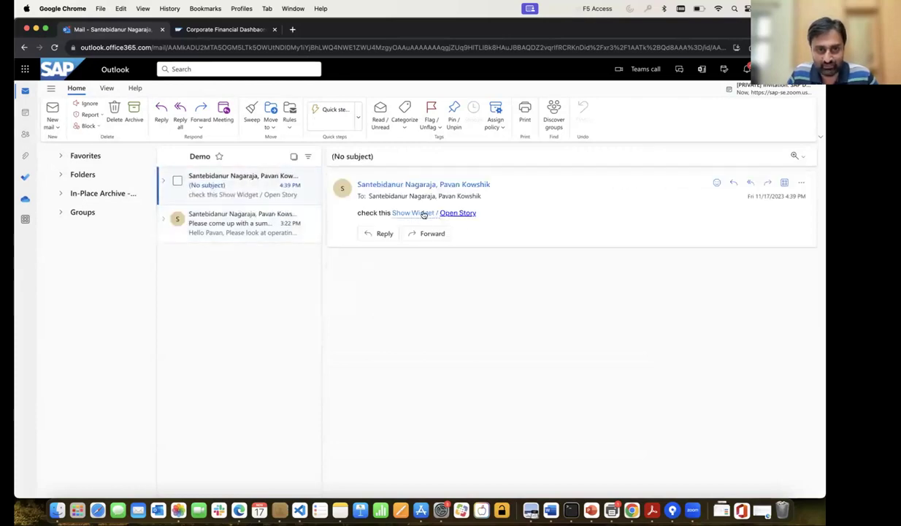
pyautogui.click(414, 213)
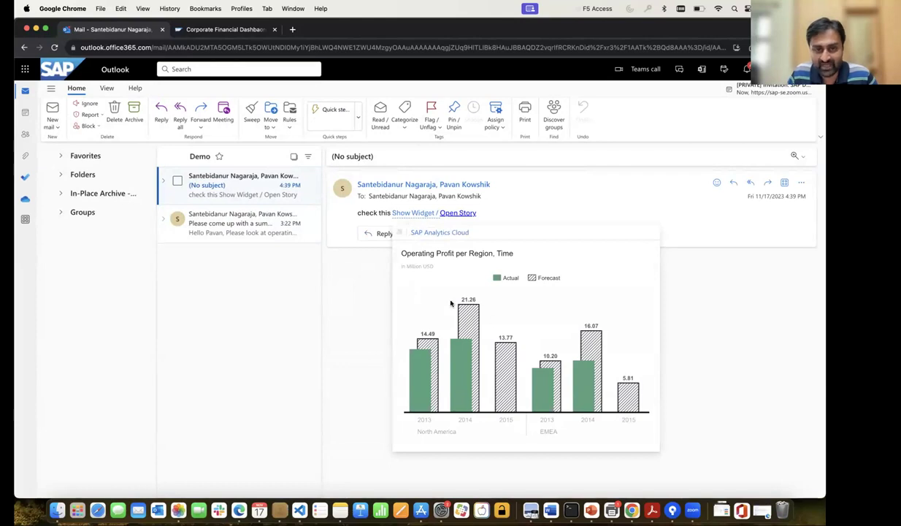
pyautogui.moveTo(416, 294); pyautogui.dragTo(514, 367)
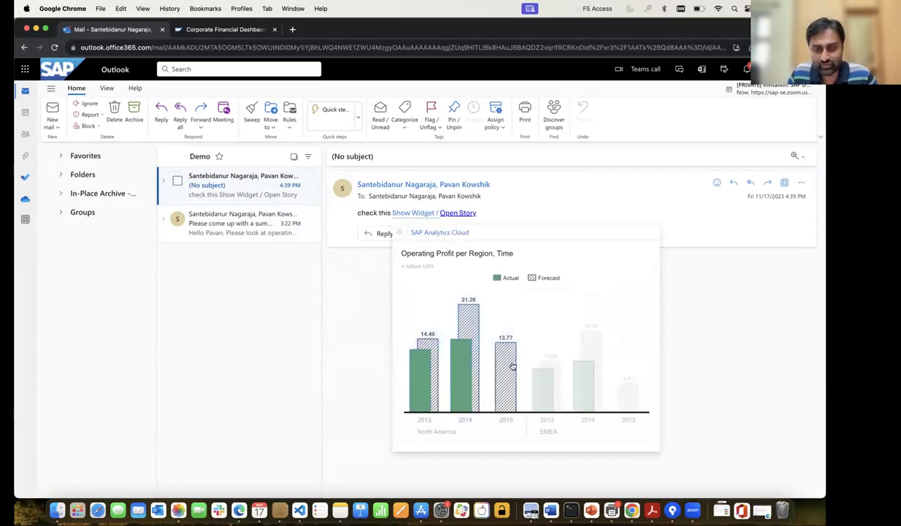
pyautogui.moveTo(505, 377)
pyautogui.click(527, 357)
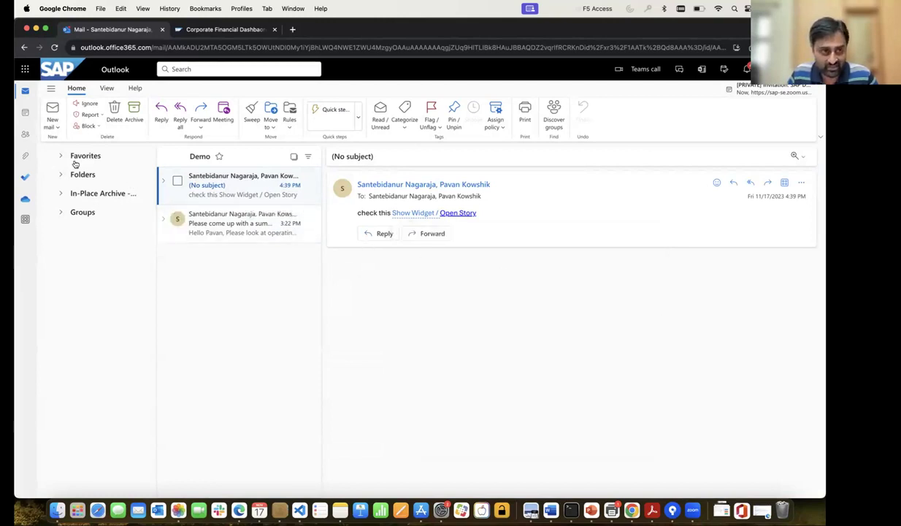
# Start another new message and log in to the SAP Analytics Cloud add-in with the tenant URL
pyautogui.click(45, 109)
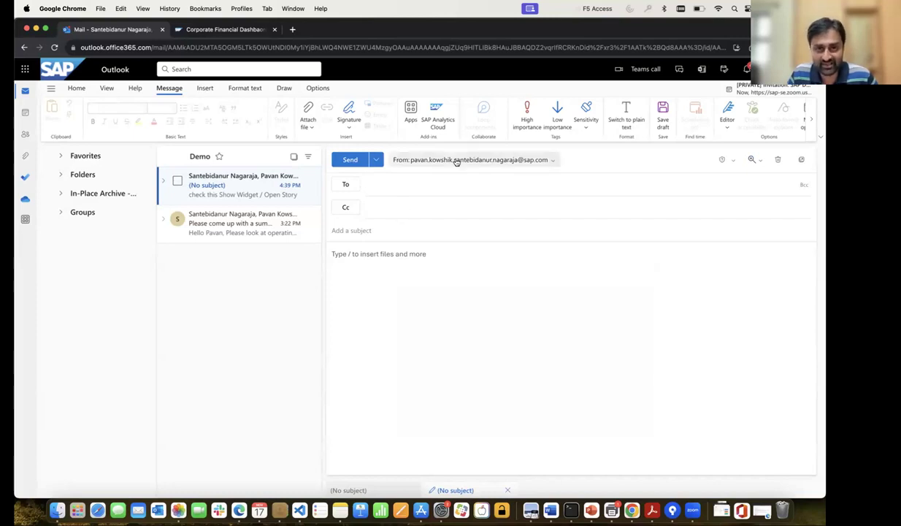
pyautogui.click(440, 123)
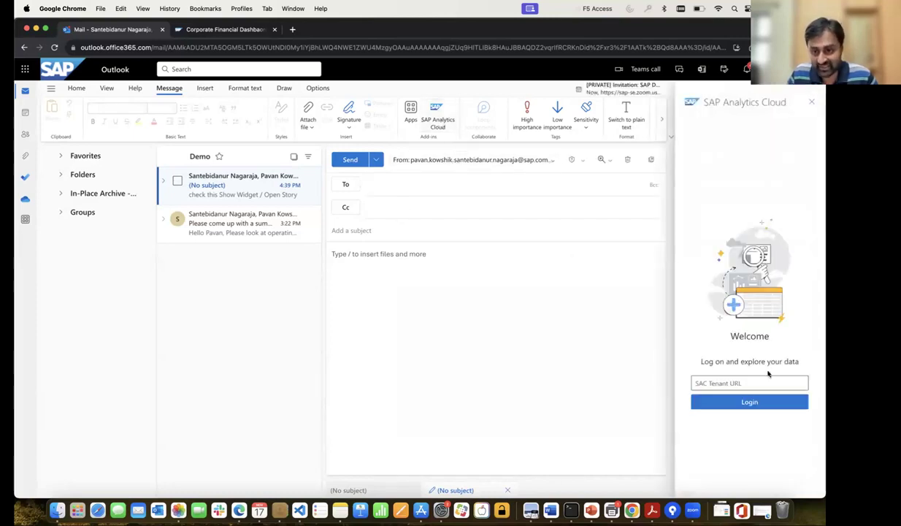
pyautogui.click(744, 381)
pyautogui.press('super+v')
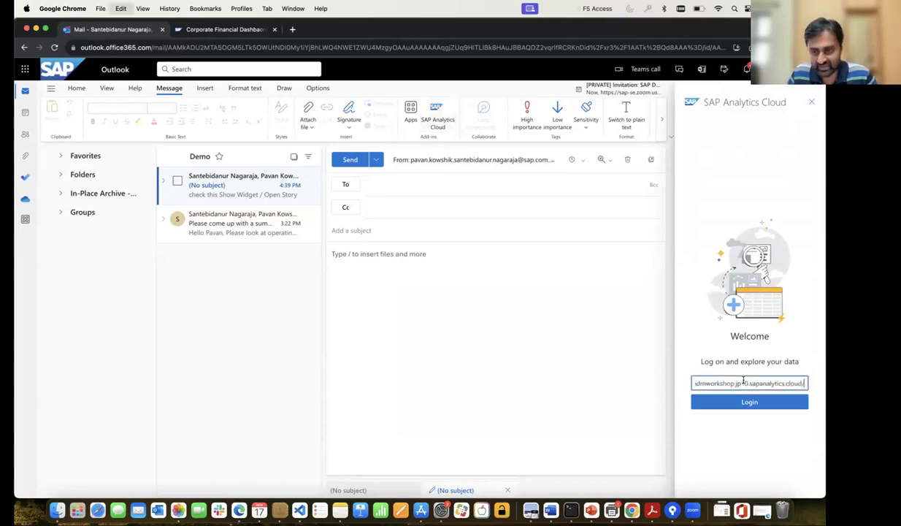
pyautogui.click(752, 402)
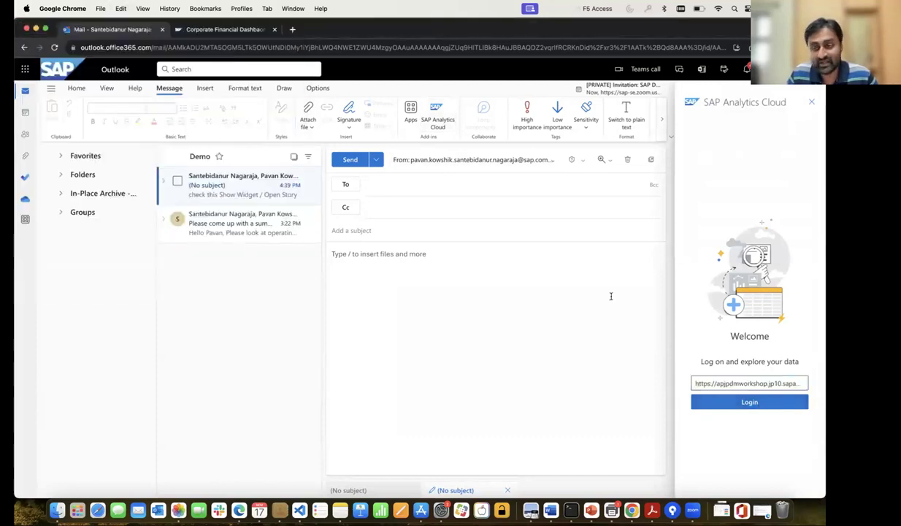
# Search 'Corporate' and open the dashboard's Operating Profit per Region, Time widget from Overview
pyautogui.click(724, 173)
pyautogui.write('Corporate')
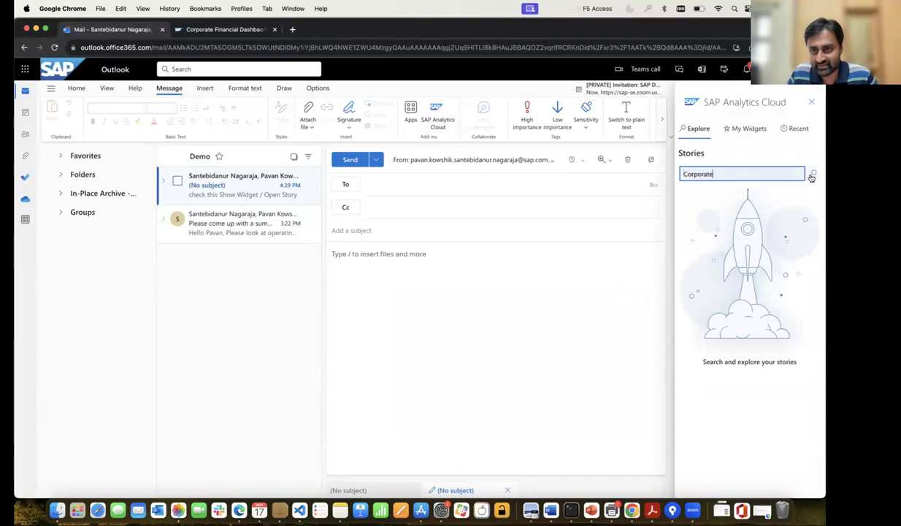
pyautogui.click(812, 174)
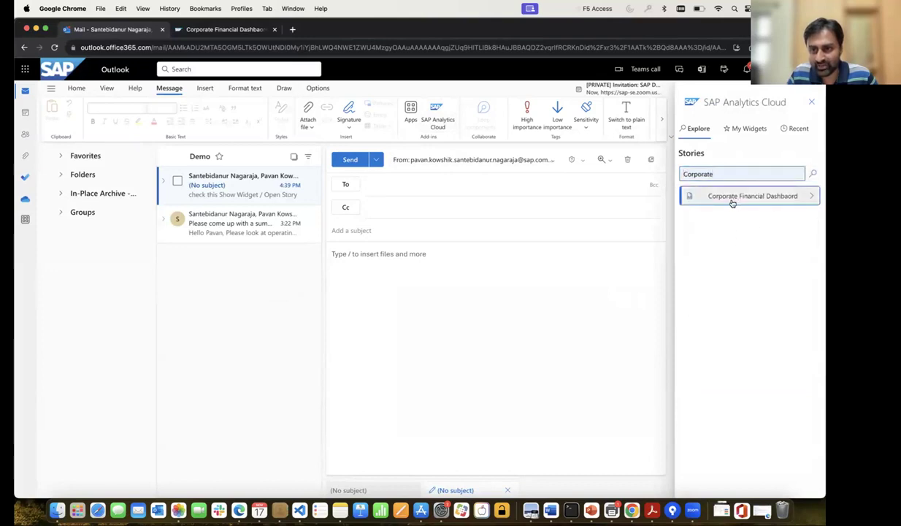
pyautogui.click(707, 197)
pyautogui.click(729, 181)
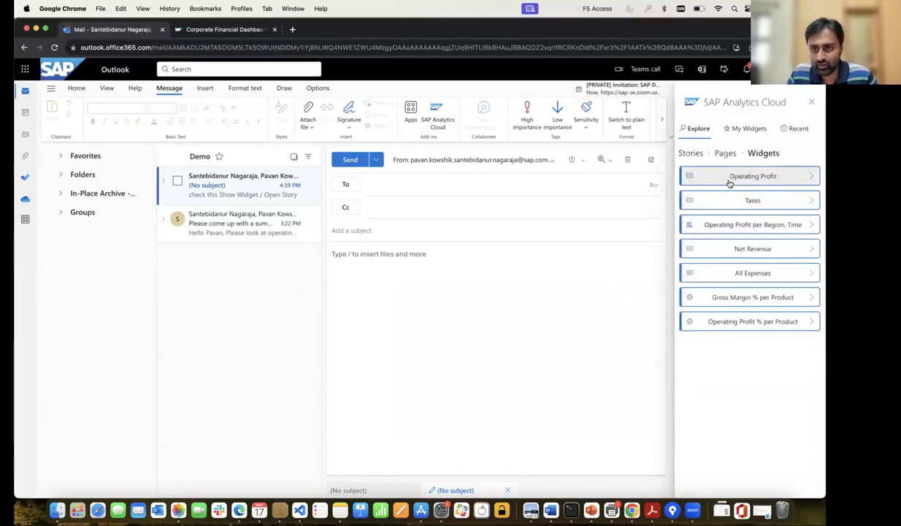
pyautogui.click(732, 224)
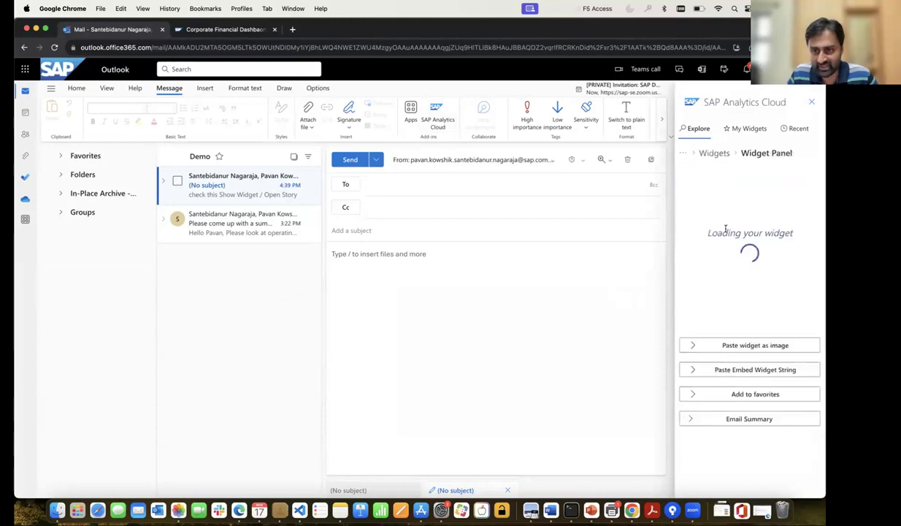
# Generate an AI email summary of the Operating Profit per Region chart and review it
pyautogui.click(760, 420)
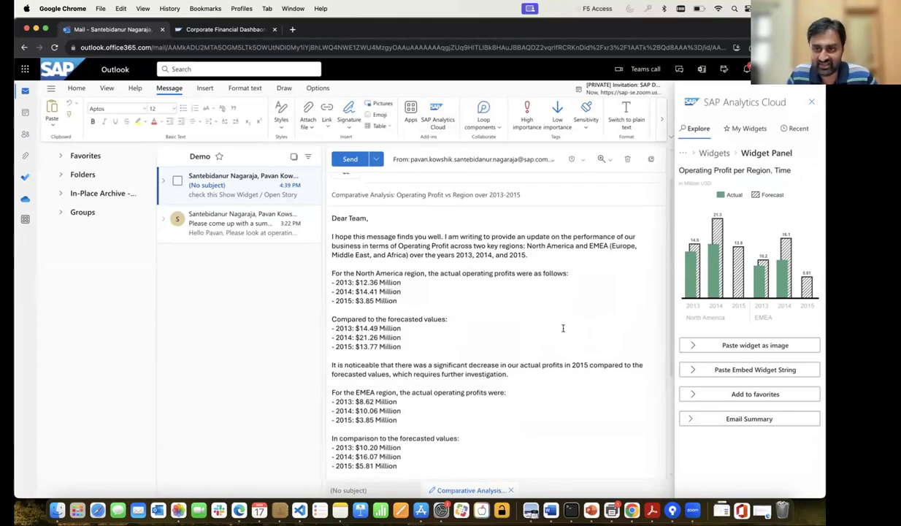
pyautogui.scroll(-2, 460, 313)
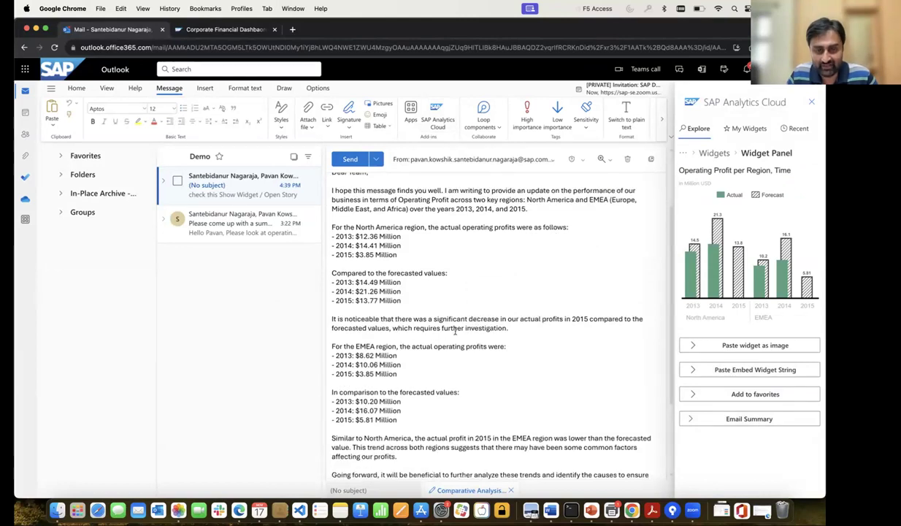
pyautogui.scroll(-1, 449, 333)
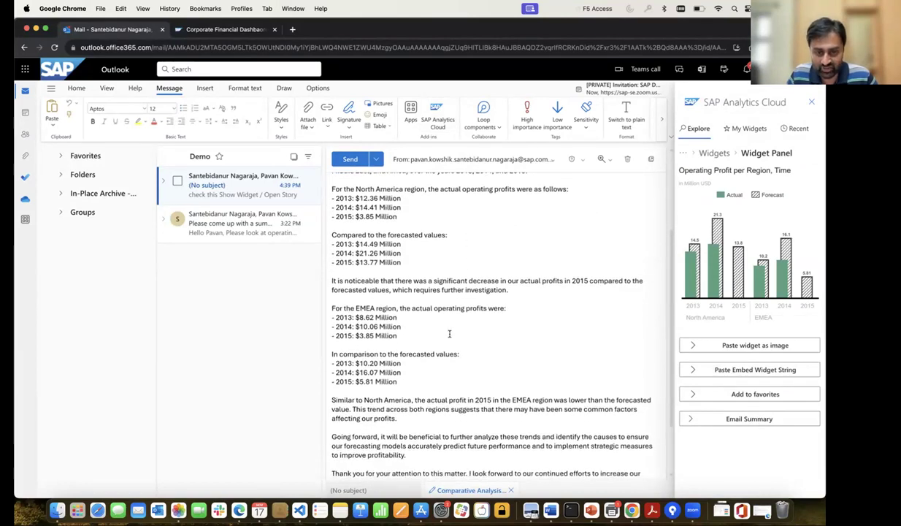
pyautogui.scroll(-2, 449, 333)
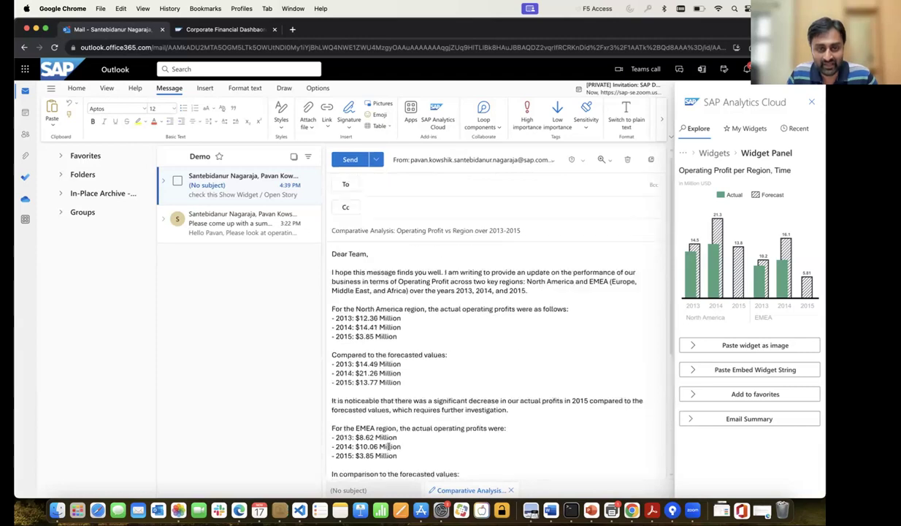
# Replace the [Your Name] placeholder lines at the end with the sender's name
pyautogui.tripleClick(395, 230)
pyautogui.scroll(-1, 429, 343)
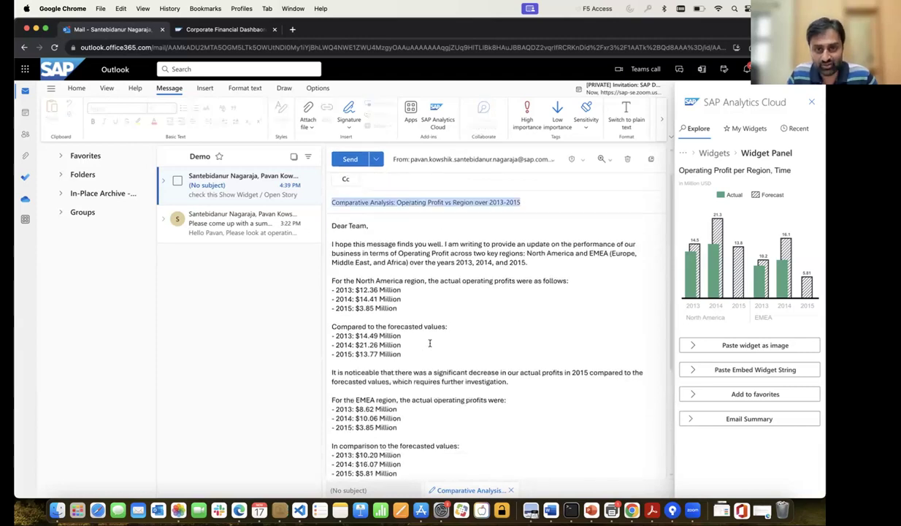
pyautogui.scroll(-5, 430, 343)
pyautogui.moveTo(379, 462); pyautogui.dragTo(322, 448)
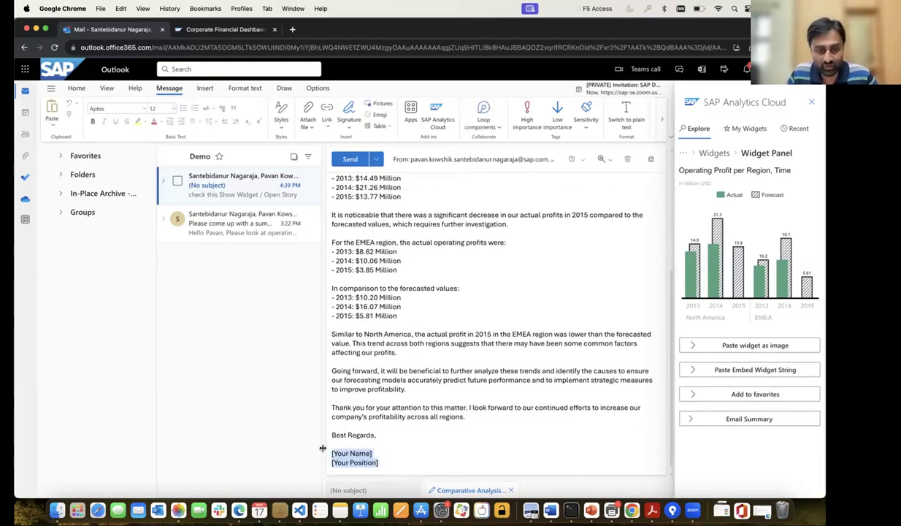
pyautogui.write('Pavan')
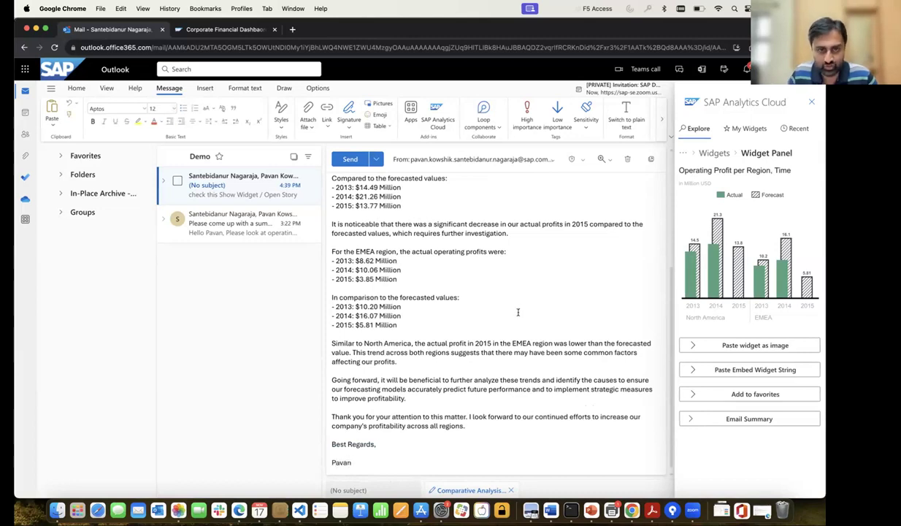
# Add the suggested contact as the email's recipient
pyautogui.scroll(5, 518, 311)
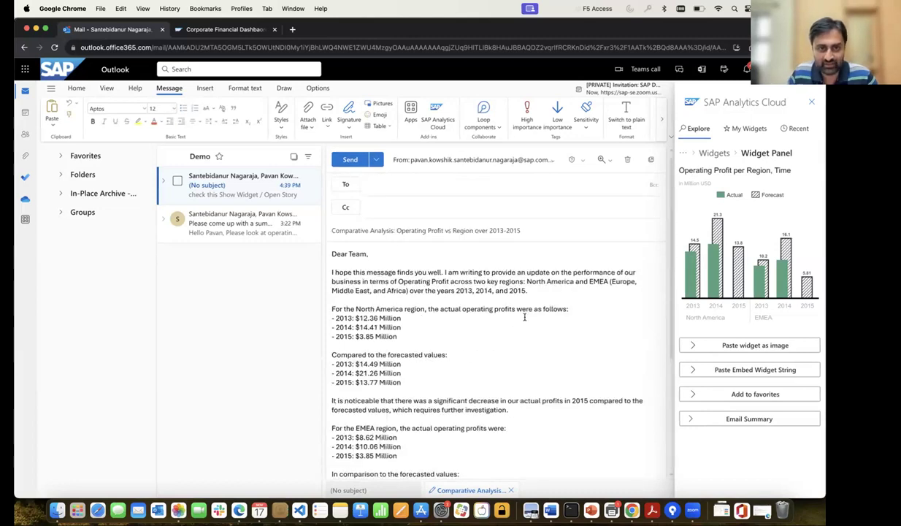
pyautogui.click(379, 188)
pyautogui.click(400, 221)
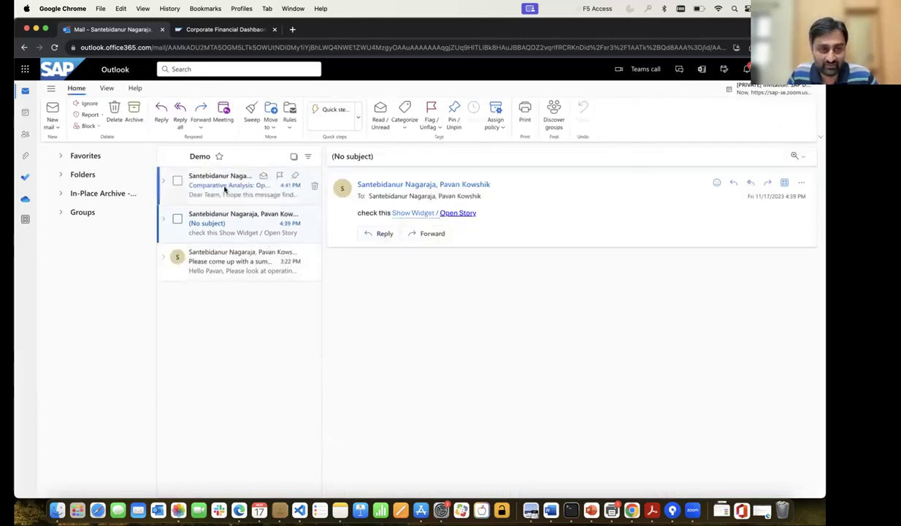
# Open the sent 'Comparative Analysis' email in the reading pane
pyautogui.click(225, 189)
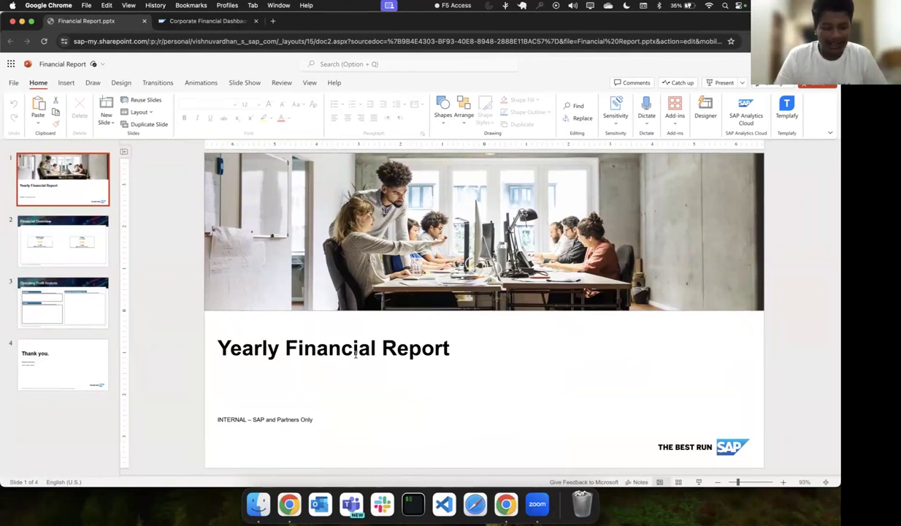
# Open the Financial Overview slide and check its figures in the financial dashboard tab
pyautogui.click(88, 249)
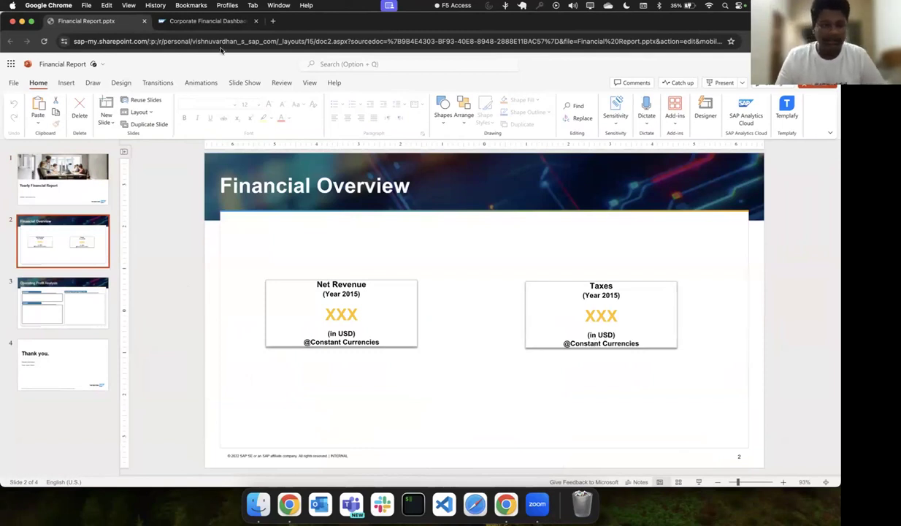
pyautogui.click(223, 24)
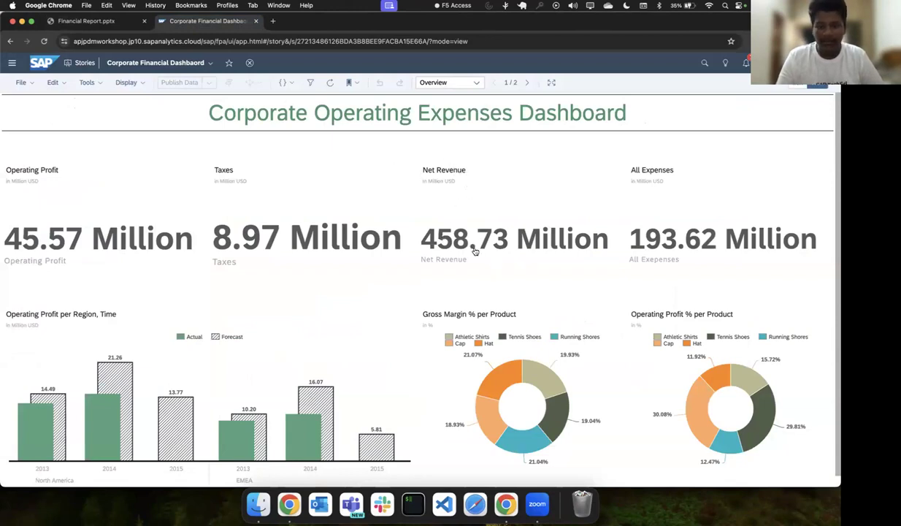
pyautogui.click(86, 20)
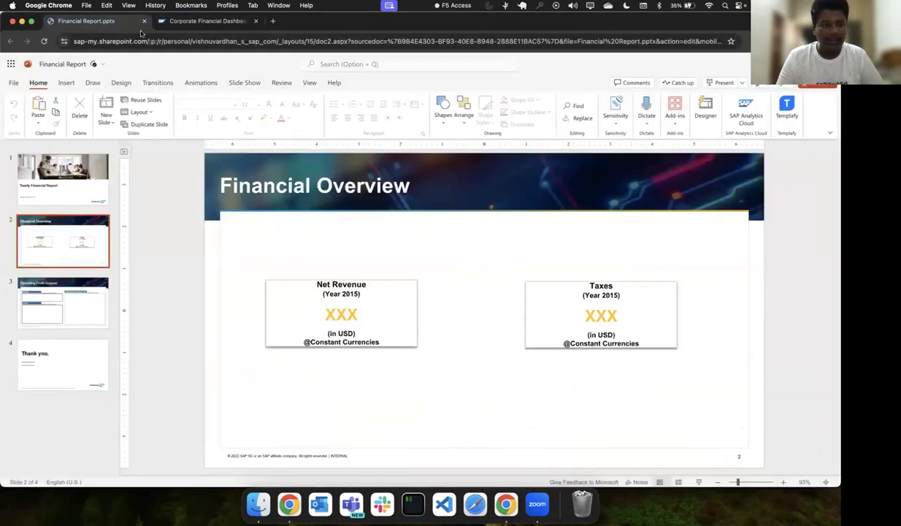
# Replace the Net Revenue XXX with 458.73 M, then select the Taxes placeholder
pyautogui.doubleClick(340, 315)
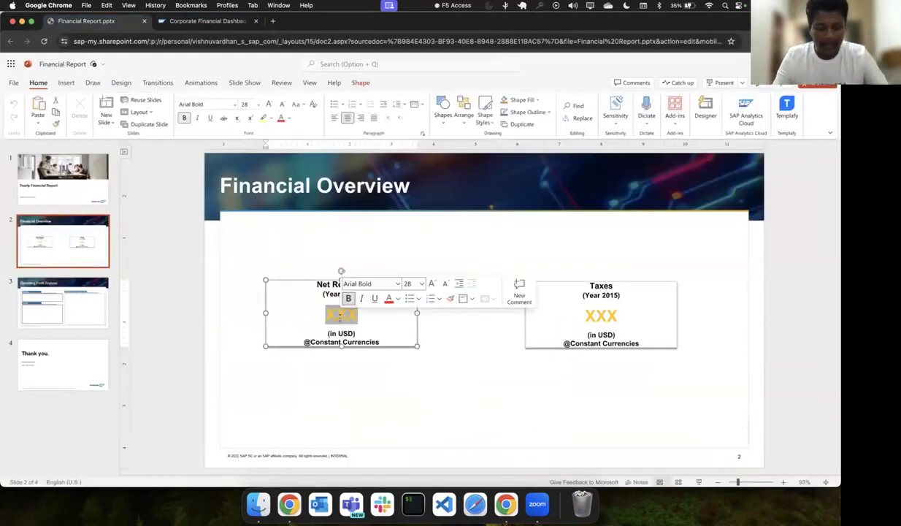
pyautogui.write('458.73')
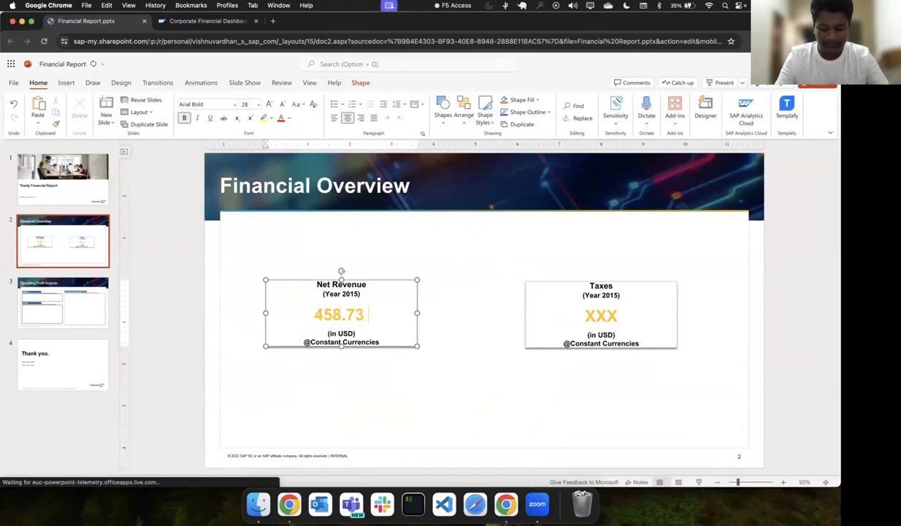
pyautogui.write(' M')
pyautogui.click(373, 375)
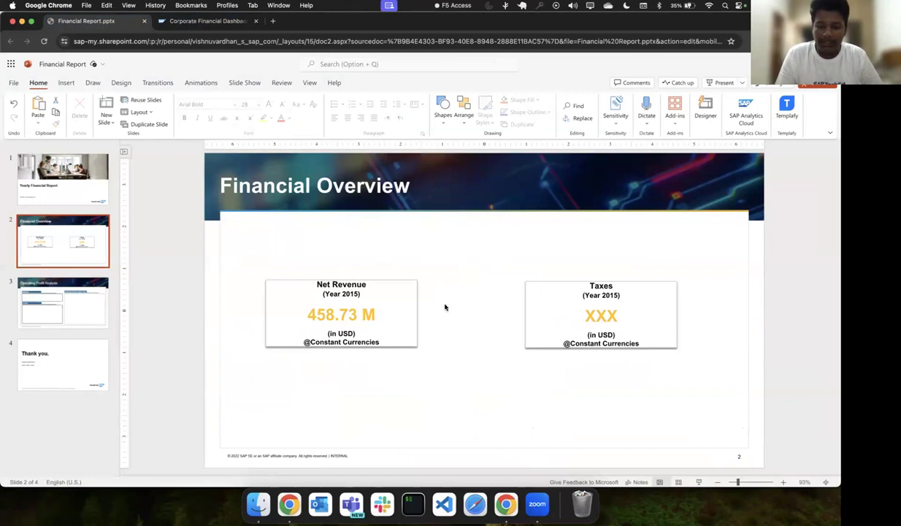
pyautogui.doubleClick(602, 319)
pyautogui.click(607, 363)
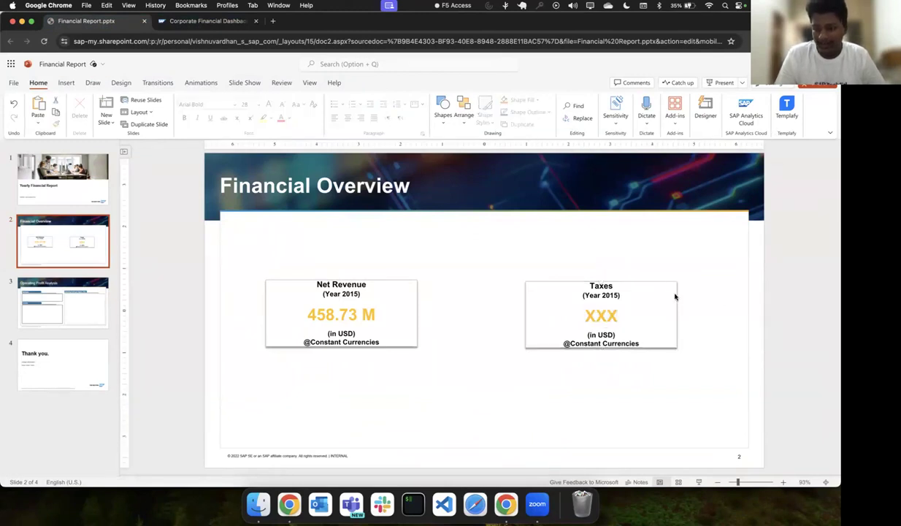
# Open the SAP Analytics Cloud add-in in PowerPoint and log in with the tenant URL
pyautogui.click(746, 110)
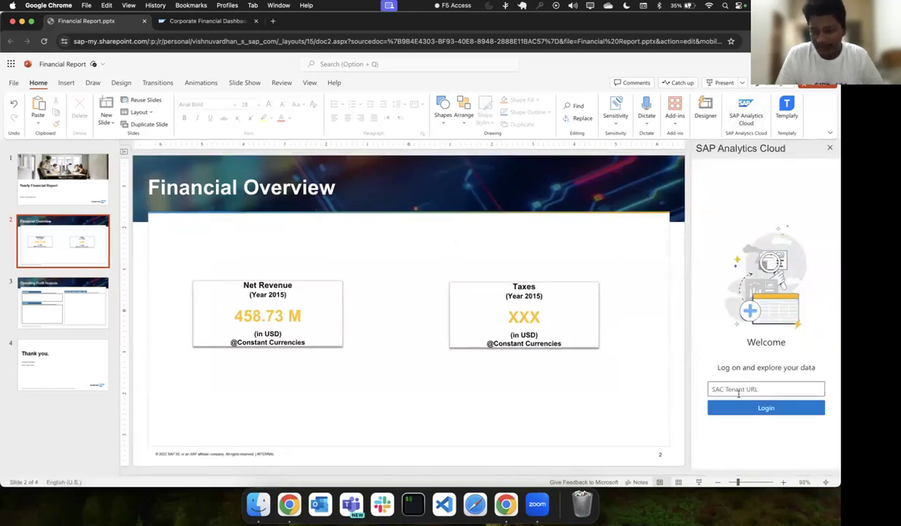
pyautogui.click(714, 389)
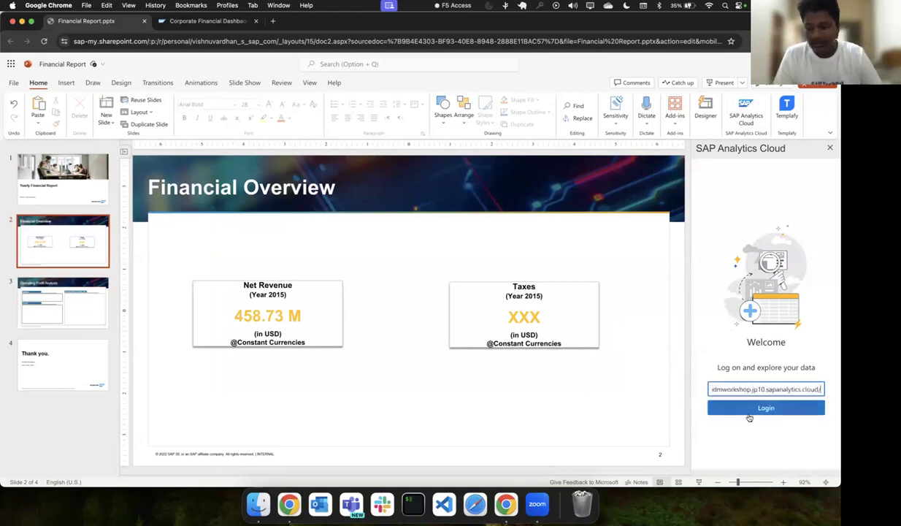
pyautogui.press('super+v')
pyautogui.click(760, 407)
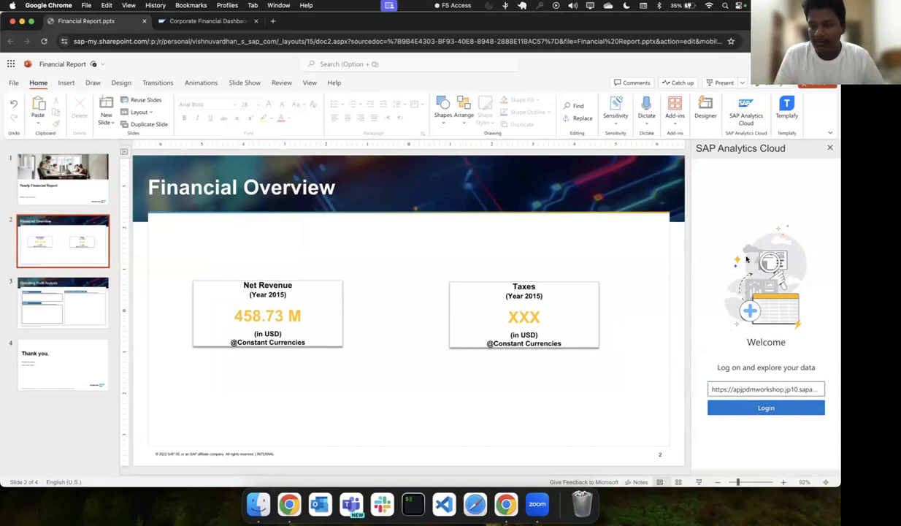
# Search 'corporate' and load the Corporate Financial Dashboard's Taxes widget from the Overview page
pyautogui.click(719, 214)
pyautogui.write('corporate')
pyautogui.click(745, 232)
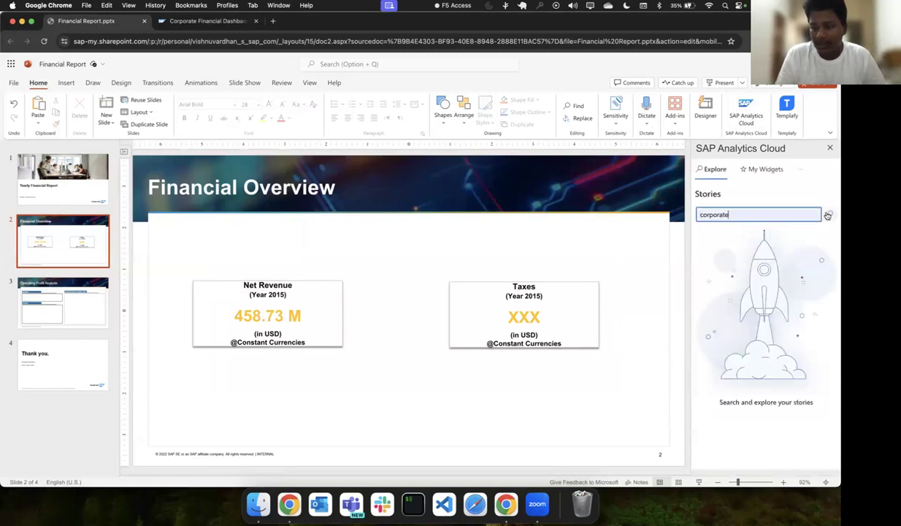
pyautogui.click(828, 216)
pyautogui.click(765, 238)
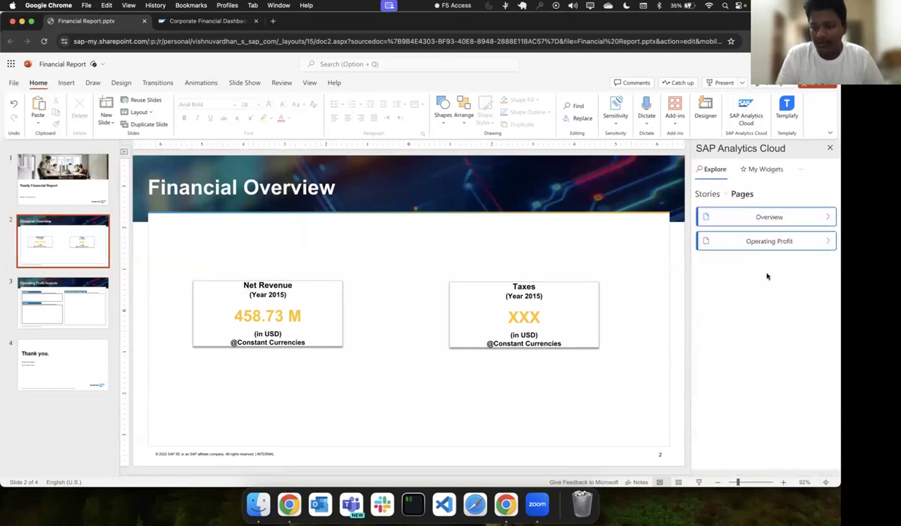
pyautogui.click(770, 221)
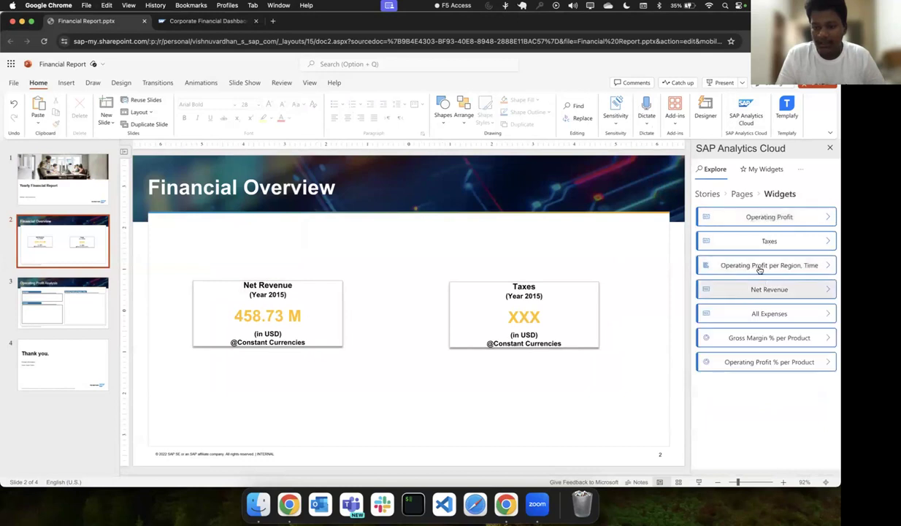
pyautogui.click(778, 242)
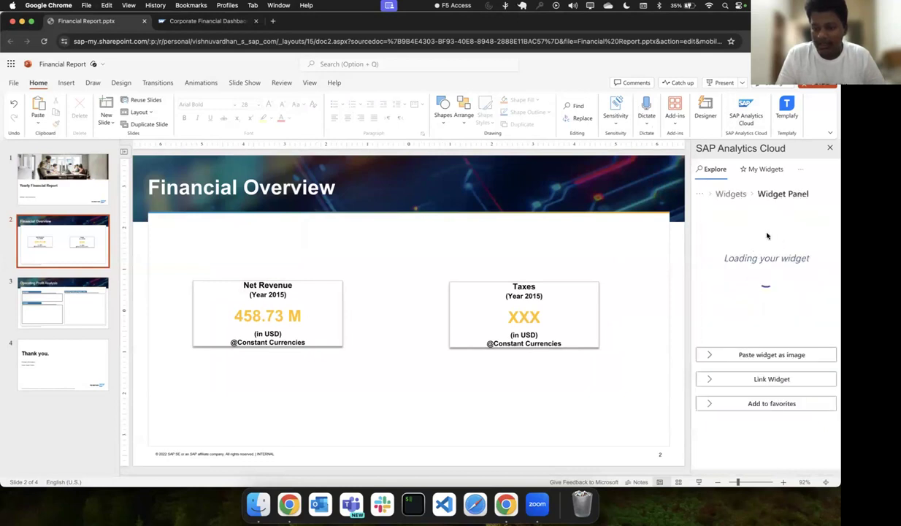
# Replace the Taxes XXX with the widget value 8.97Million, then go to slide 3
pyautogui.doubleClick(523, 316)
pyautogui.click(740, 380)
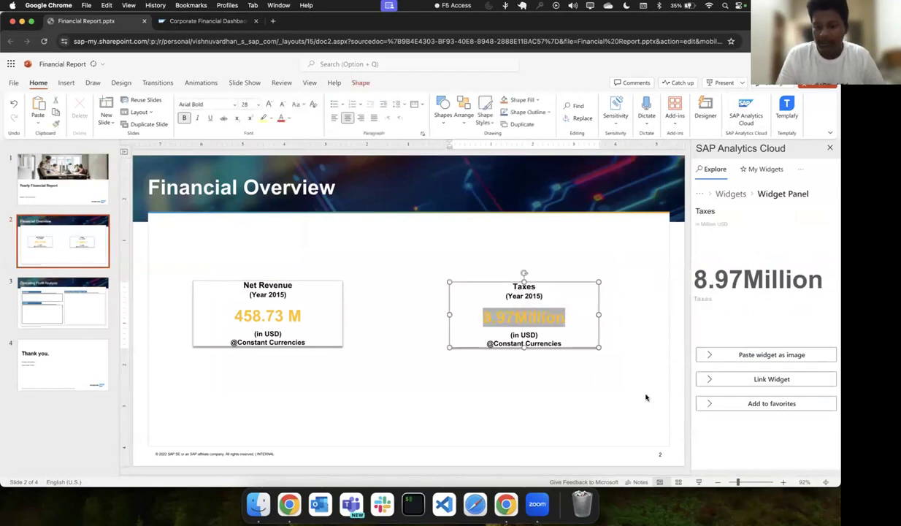
pyautogui.click(533, 374)
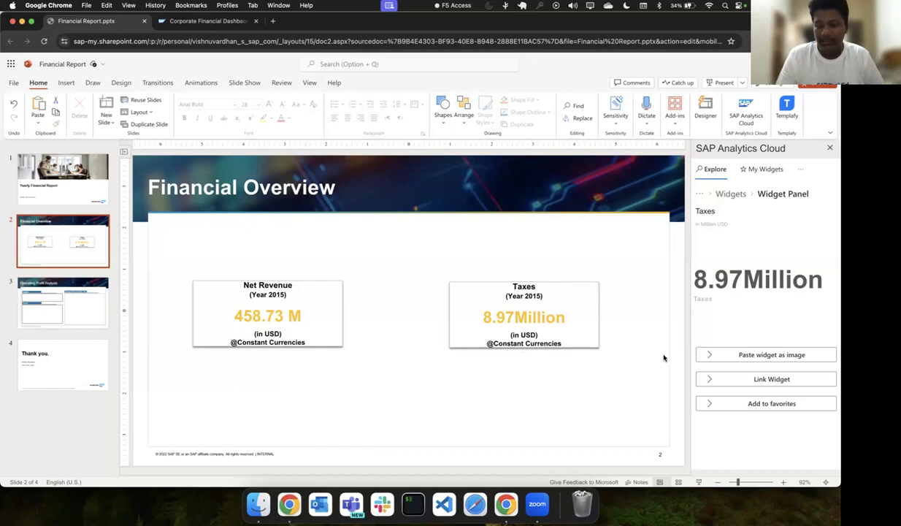
pyautogui.click(89, 302)
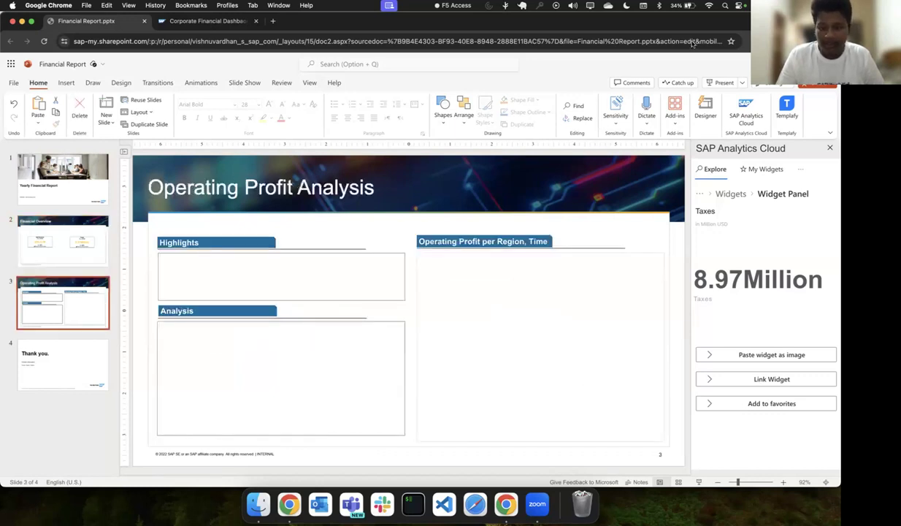
# Paste the Operating Profit per Region, Time widget onto the slide as an image
pyautogui.click(728, 193)
pyautogui.click(760, 265)
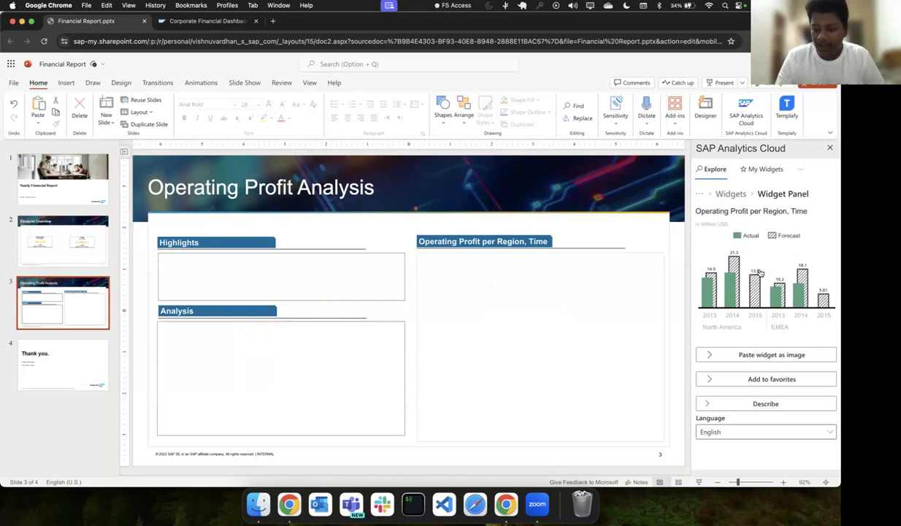
pyautogui.click(708, 356)
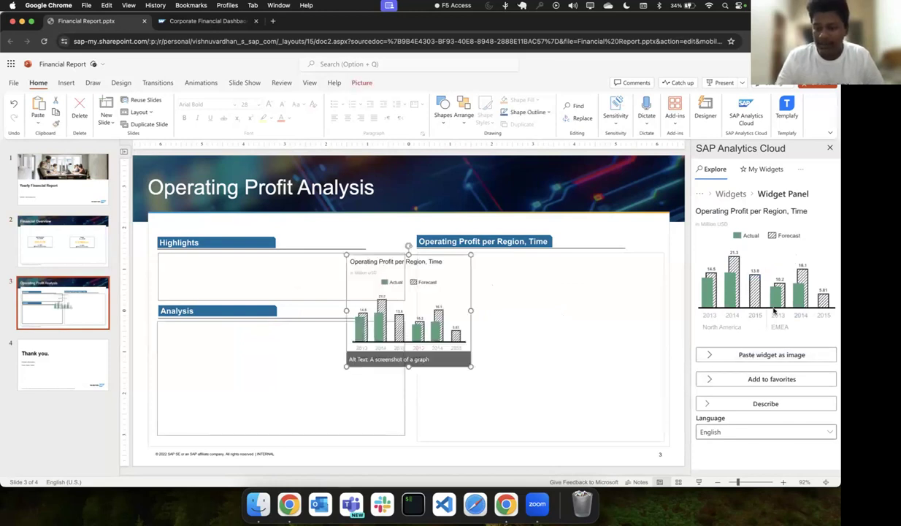
# Move and enlarge the chart image to fill the Operating Profit box
pyautogui.moveTo(390, 274); pyautogui.dragTo(471, 283)
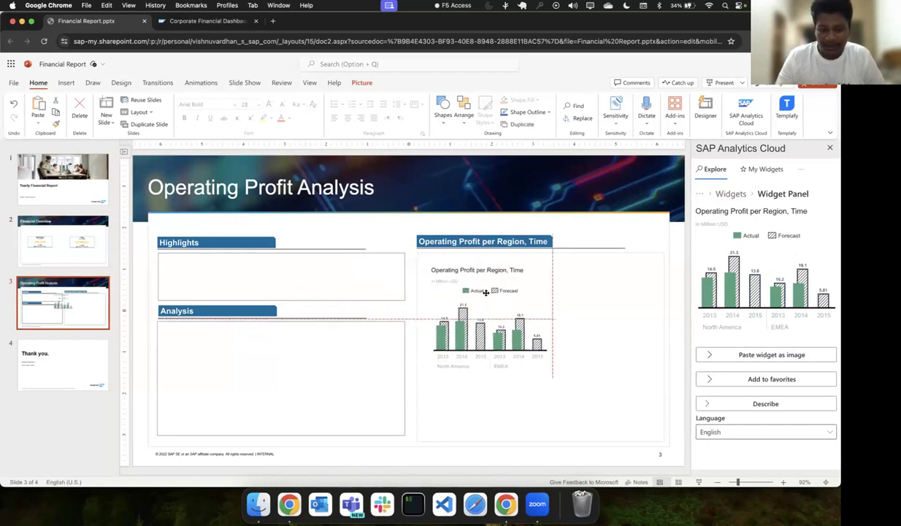
pyautogui.moveTo(553, 367); pyautogui.dragTo(572, 366)
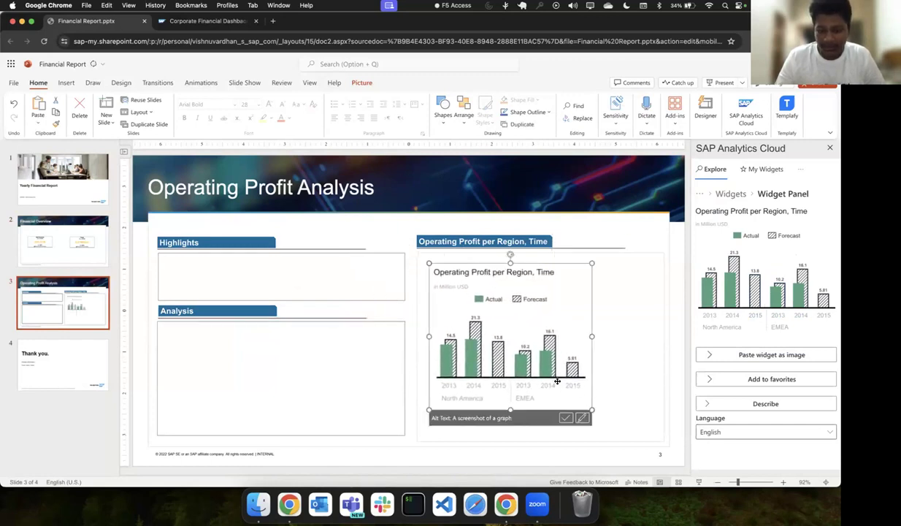
pyautogui.moveTo(572, 366); pyautogui.dragTo(571, 367)
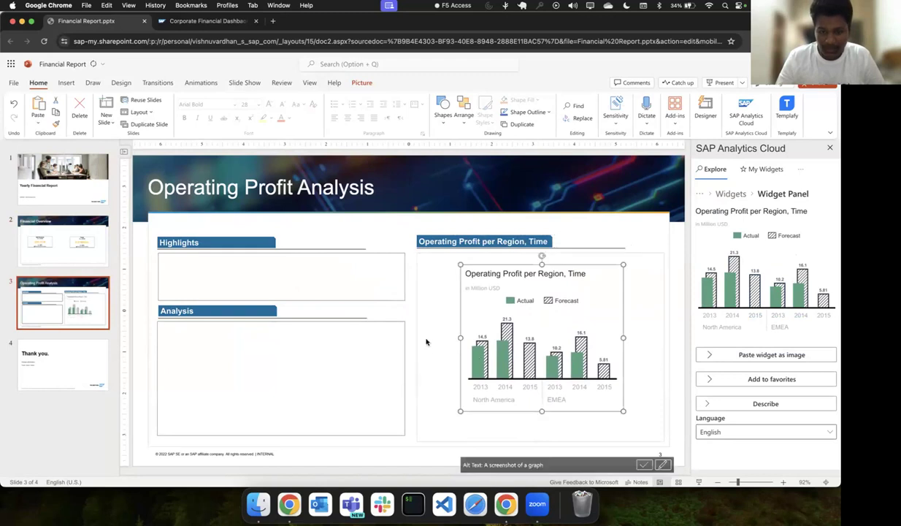
pyautogui.click(427, 342)
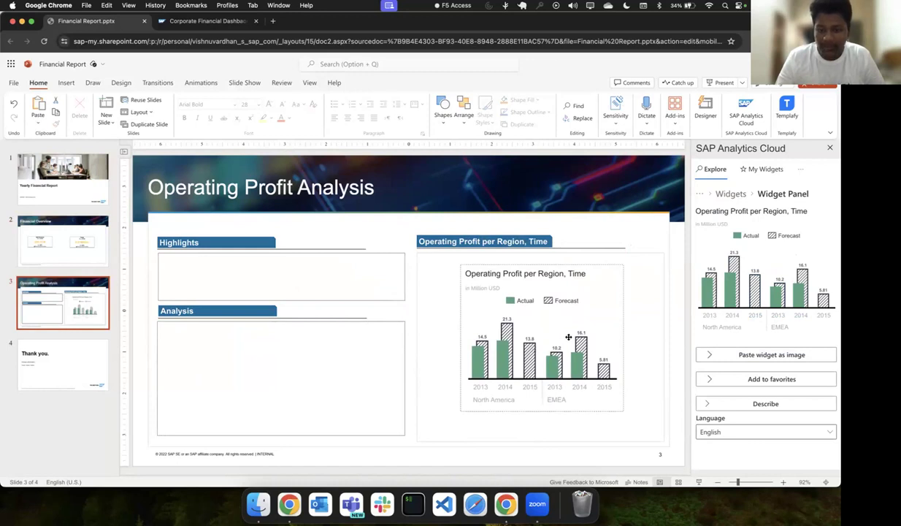
# Move Analysis point 4, the North America-outperformed-EMEA summary, into Highlights and remove the leftover '4.' line
pyautogui.click(173, 379)
pyautogui.click(163, 377)
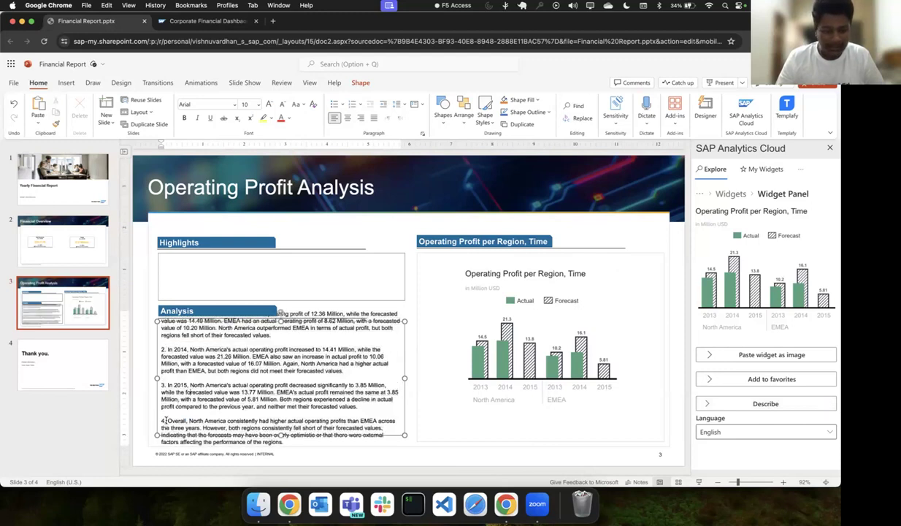
pyautogui.moveTo(168, 421); pyautogui.dragTo(283, 441)
pyautogui.press('super+c')
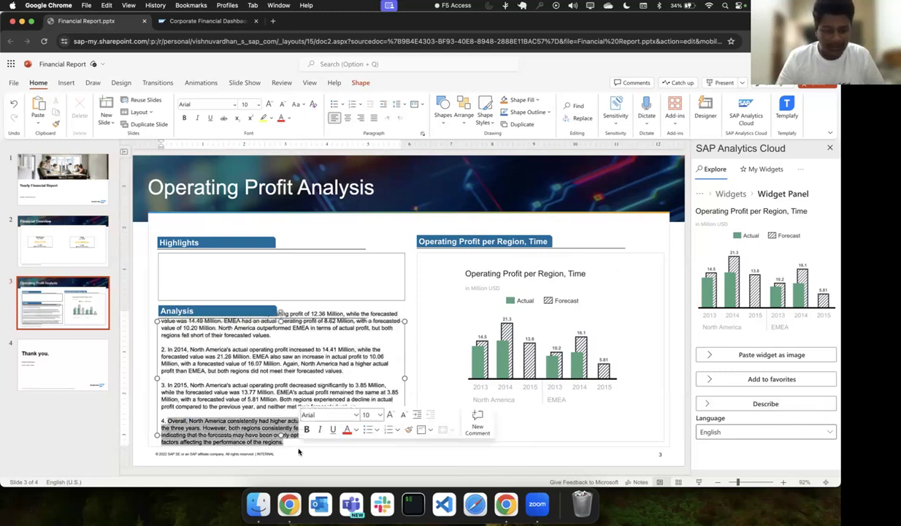
pyautogui.press('BackSpace')
pyautogui.click(179, 279)
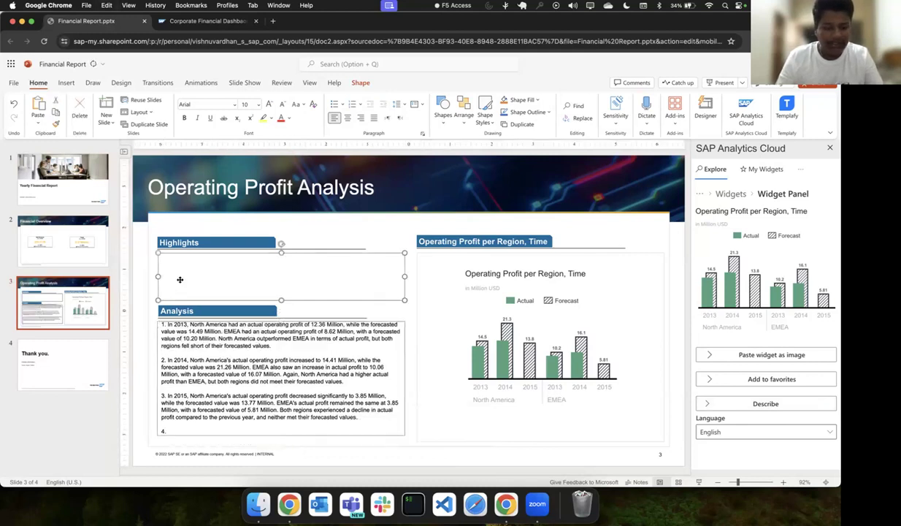
pyautogui.press('super+v')
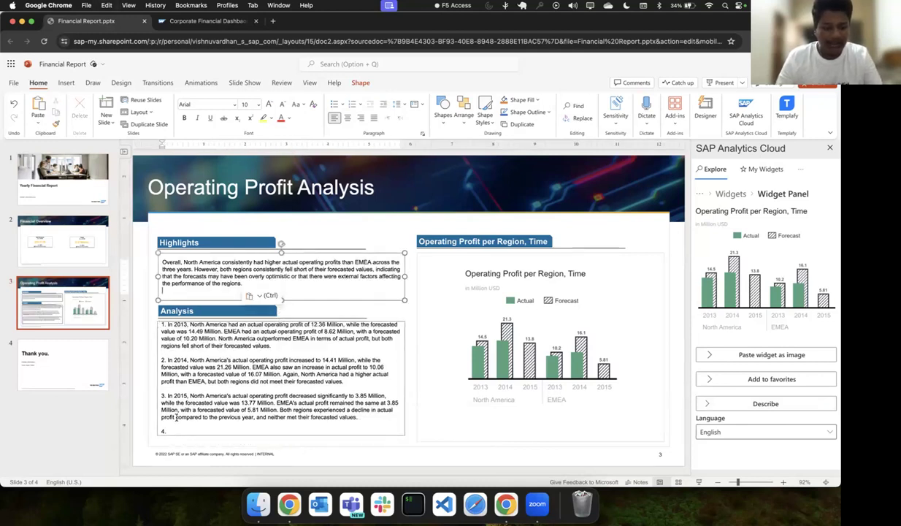
pyautogui.click(173, 430)
pyautogui.press('BackSpace')
pyautogui.press('BackSpace')
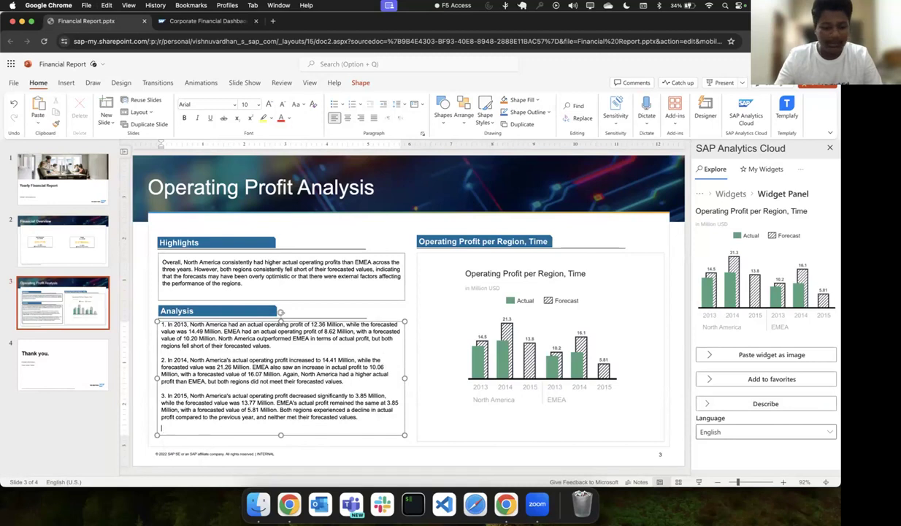
pyautogui.click(141, 406)
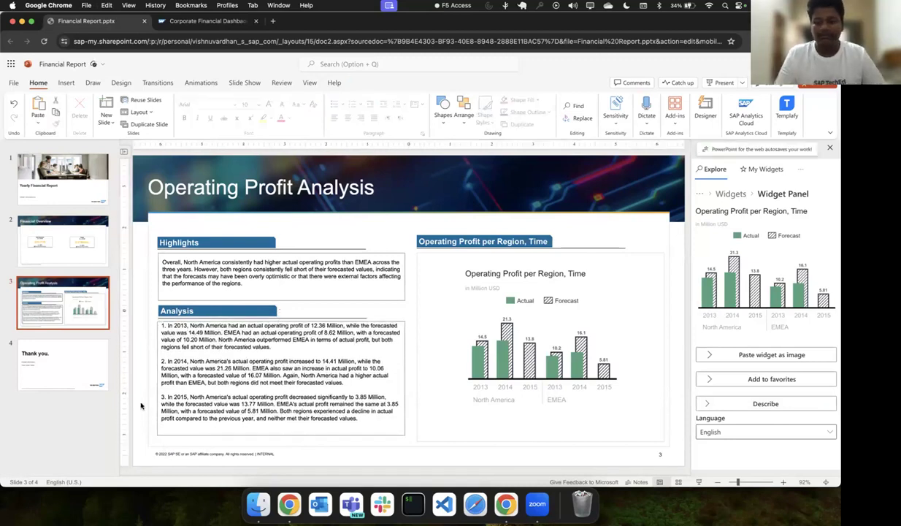